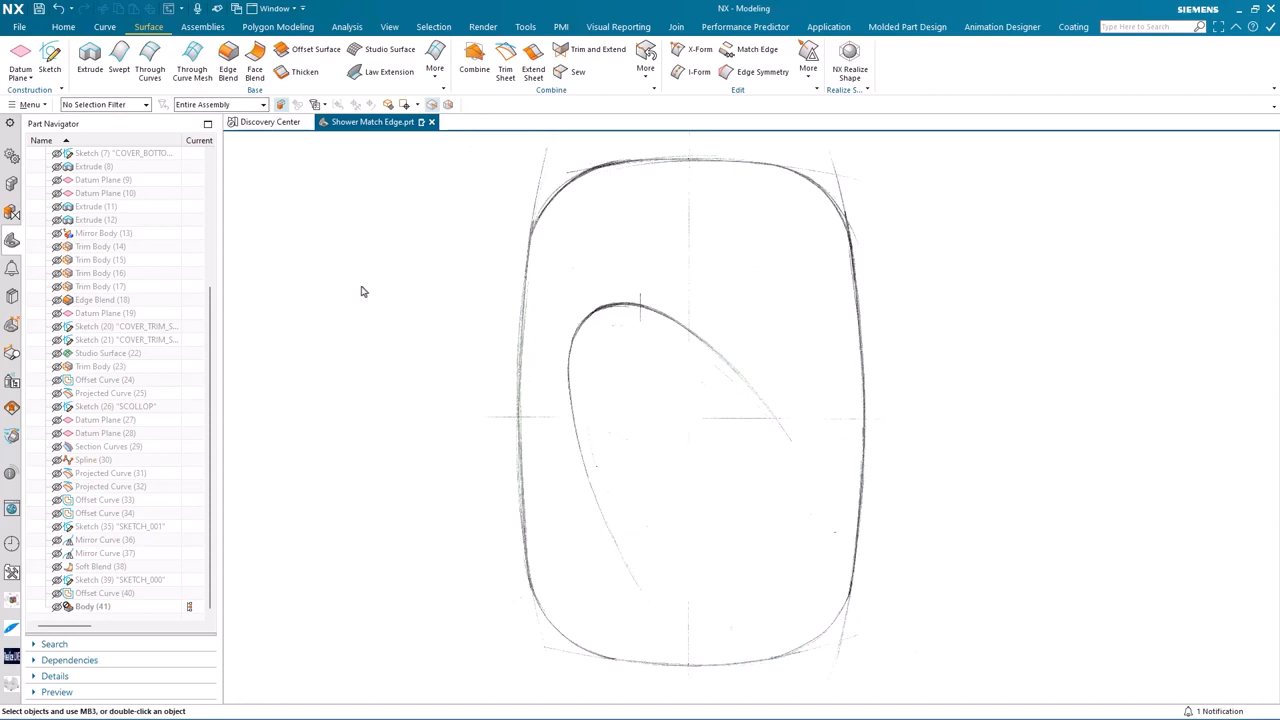
- Show the Soft Blend (38) cover body and hide the upright sketch raster image
key("Home")
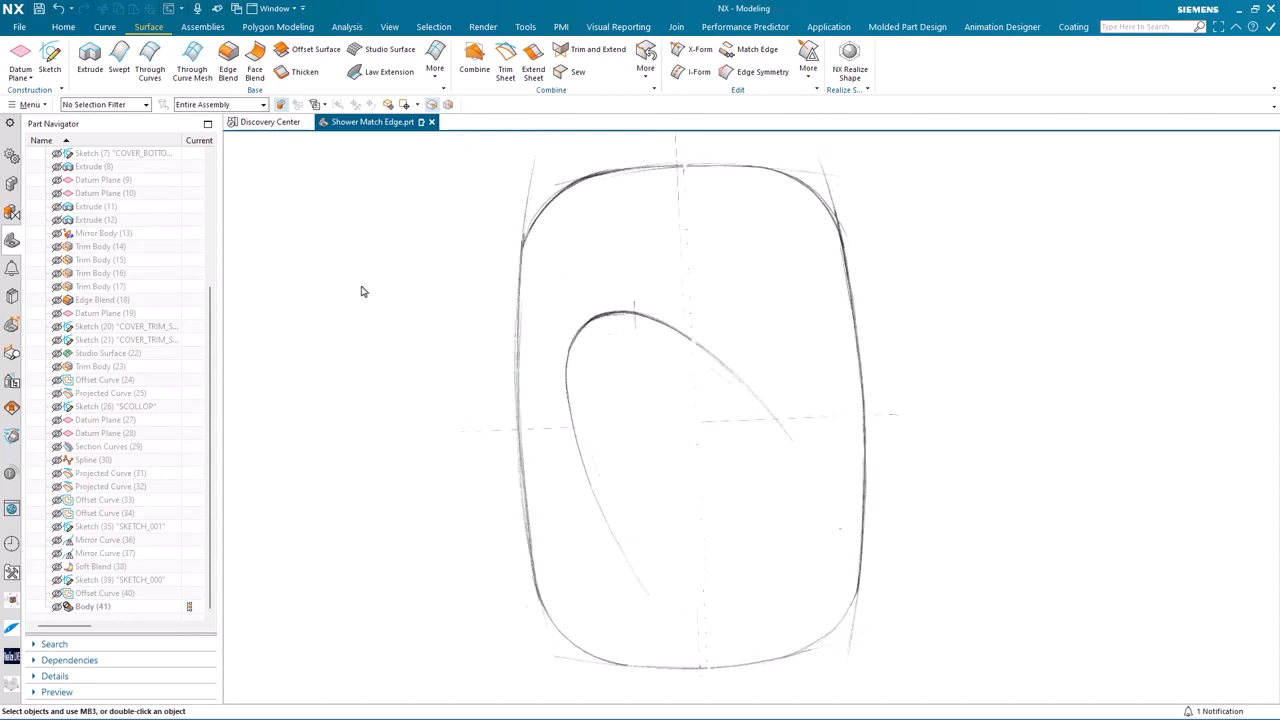
middle_click_drag(363, 291, 235, 455)
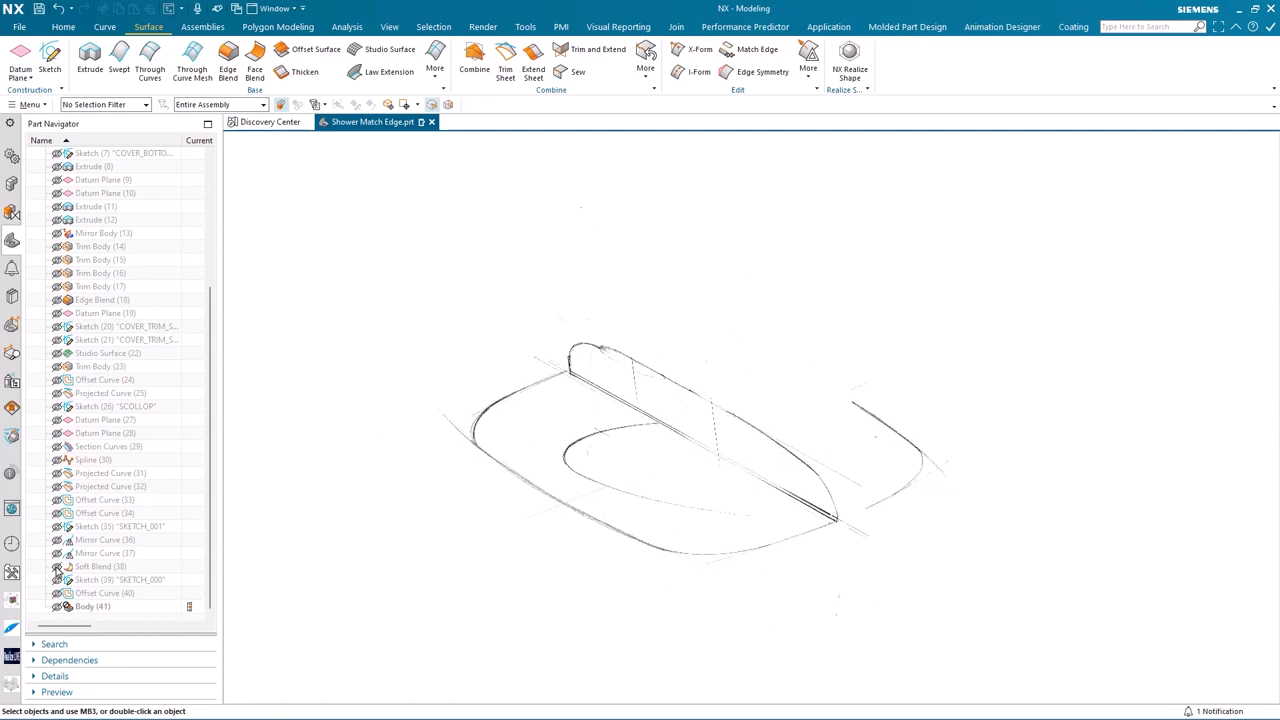
left_click(57, 567)
middle_click_drag(403, 411, 400, 411)
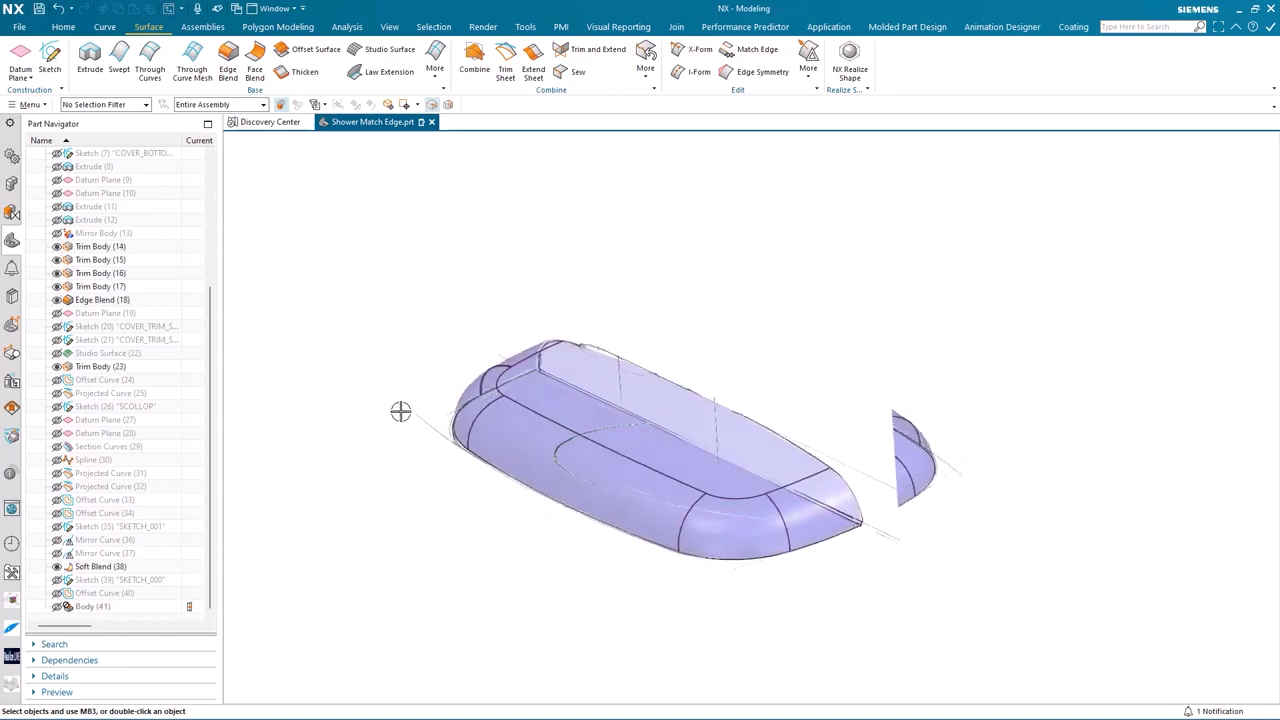
left_click(906, 338)
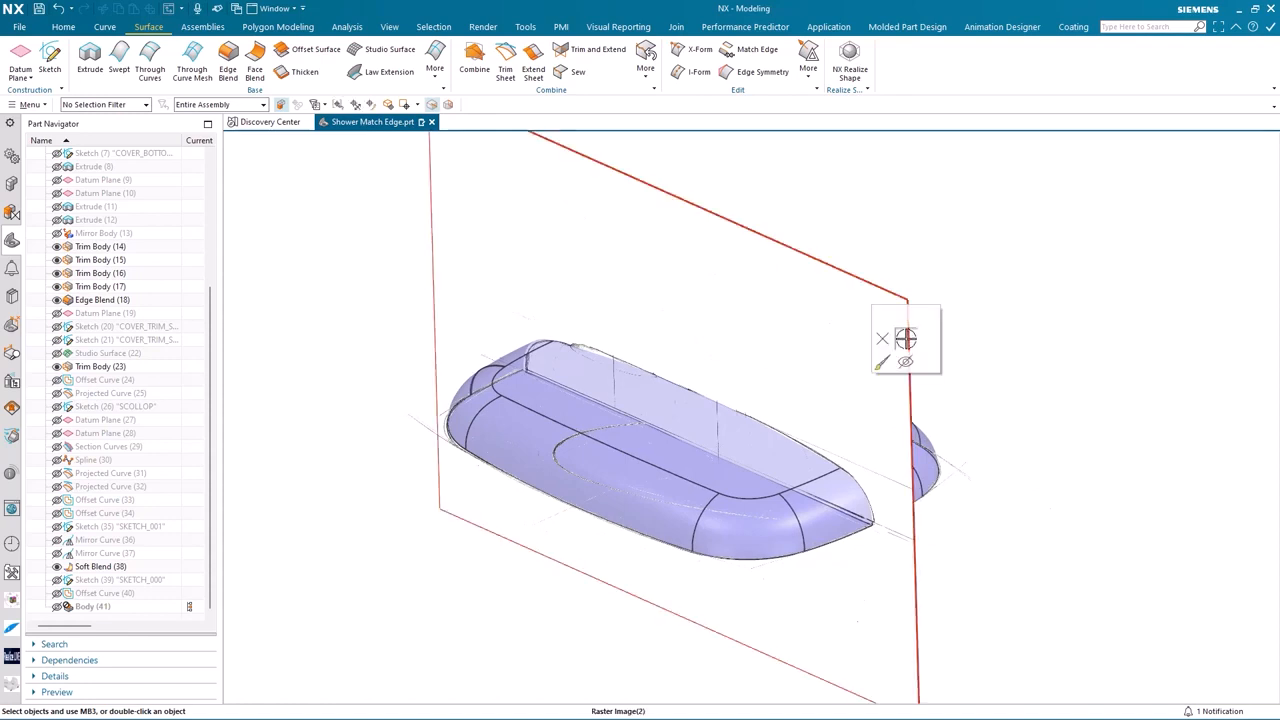
left_click(906, 363)
- Show the SCOLLOP sketch, Projected Curve (32) and Spline (30) together with the cover
middle_click_drag(1037, 320, 320, 445)
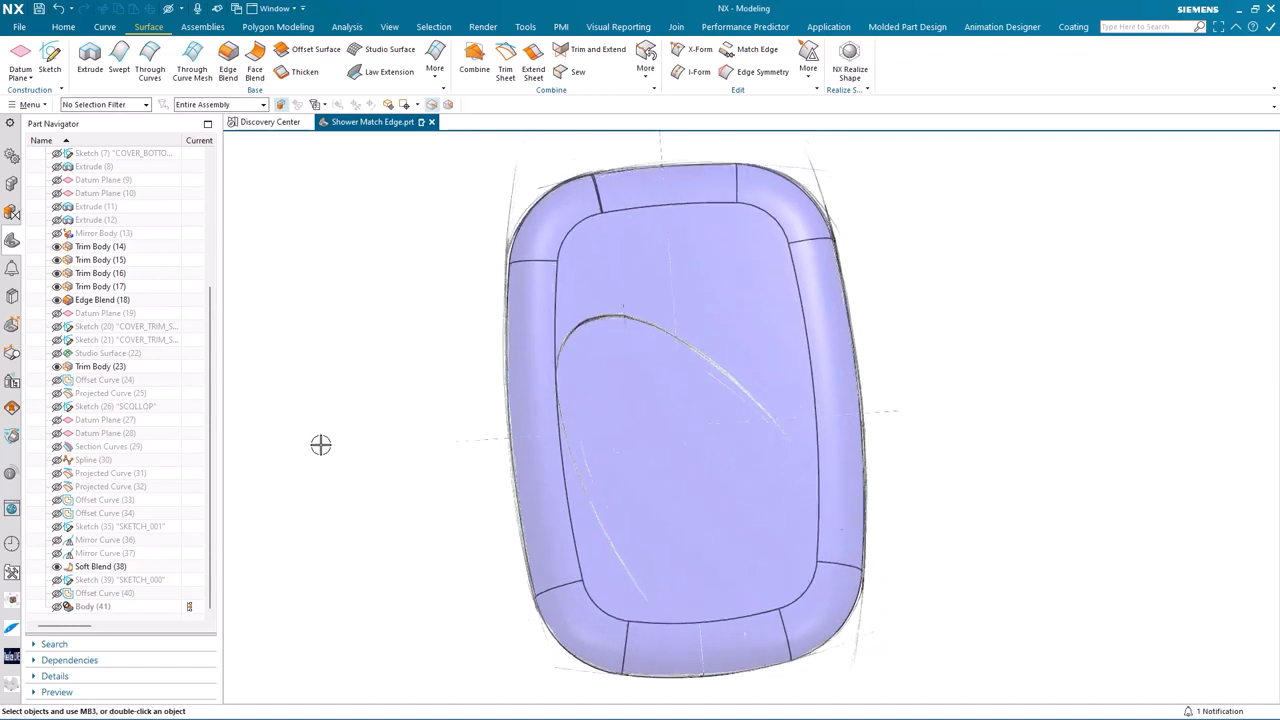
key("F8")
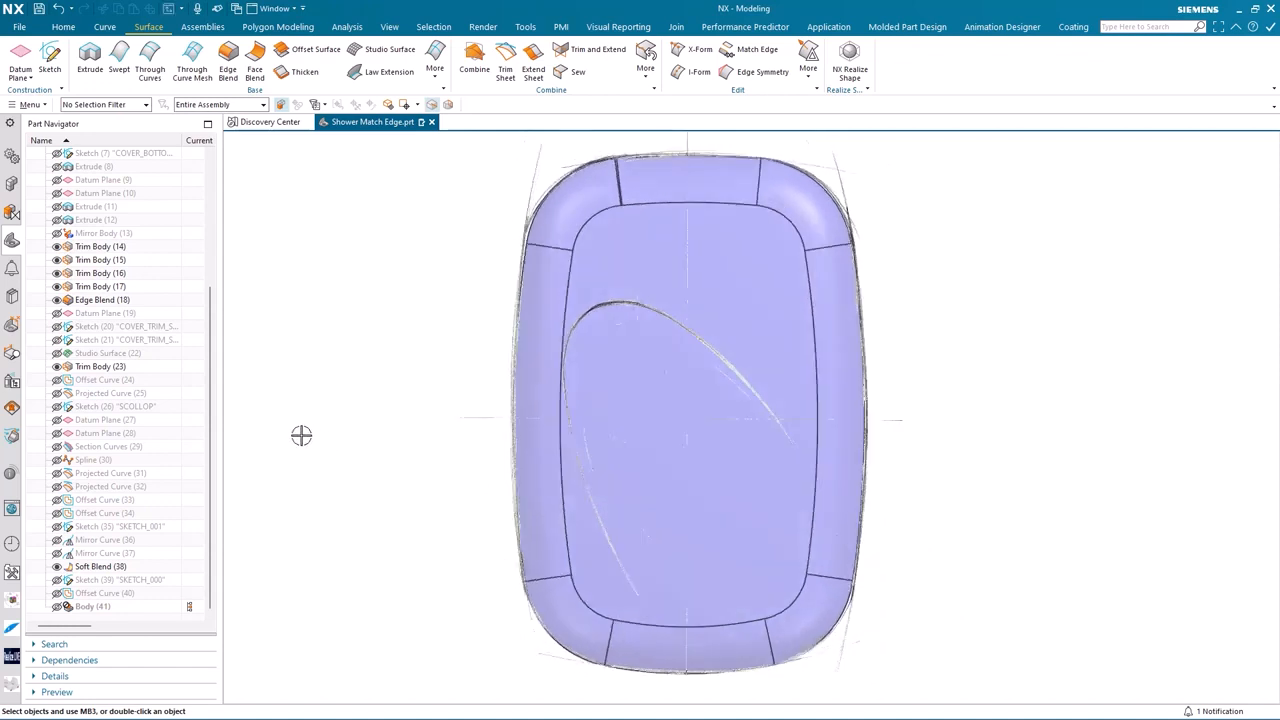
left_click(56, 407)
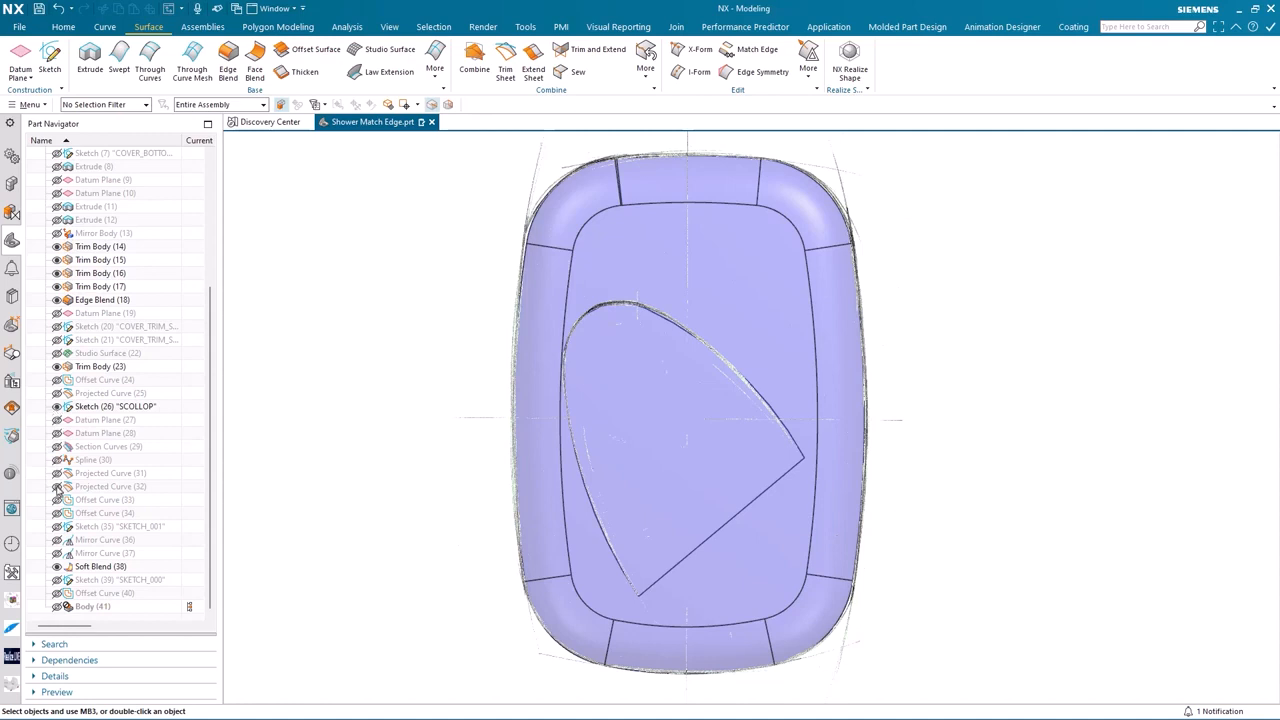
left_click(57, 487)
middle_click_drag(355, 465, 236, 482)
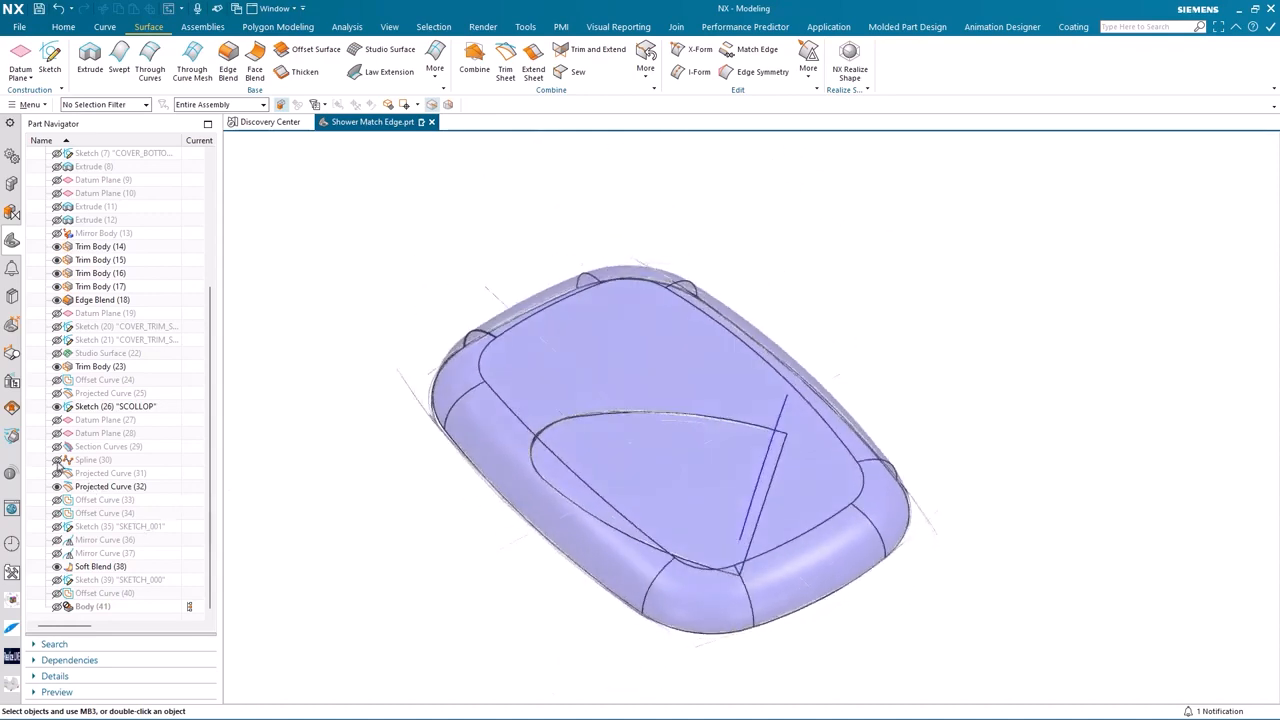
left_click(58, 460)
middle_click_drag(311, 411, 343, 401)
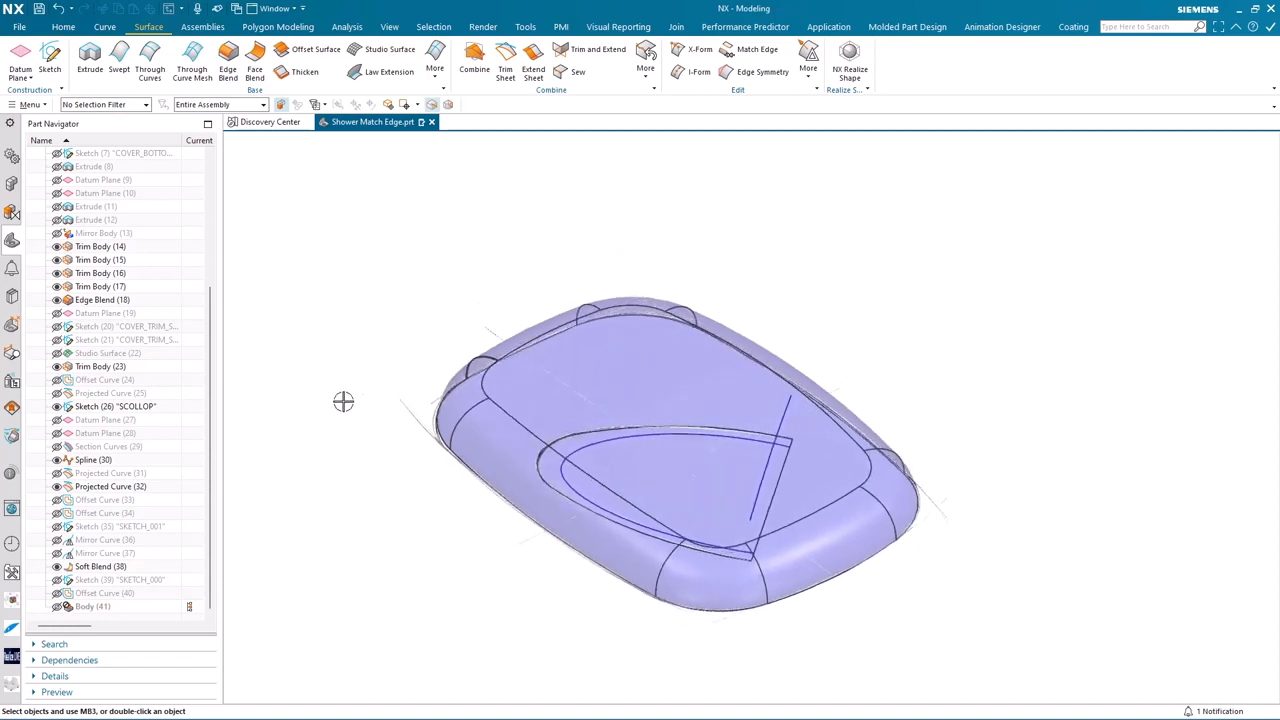
- Hide the horizontal sketch raster image and show the flat sheet Body (41)
left_click(362, 395)
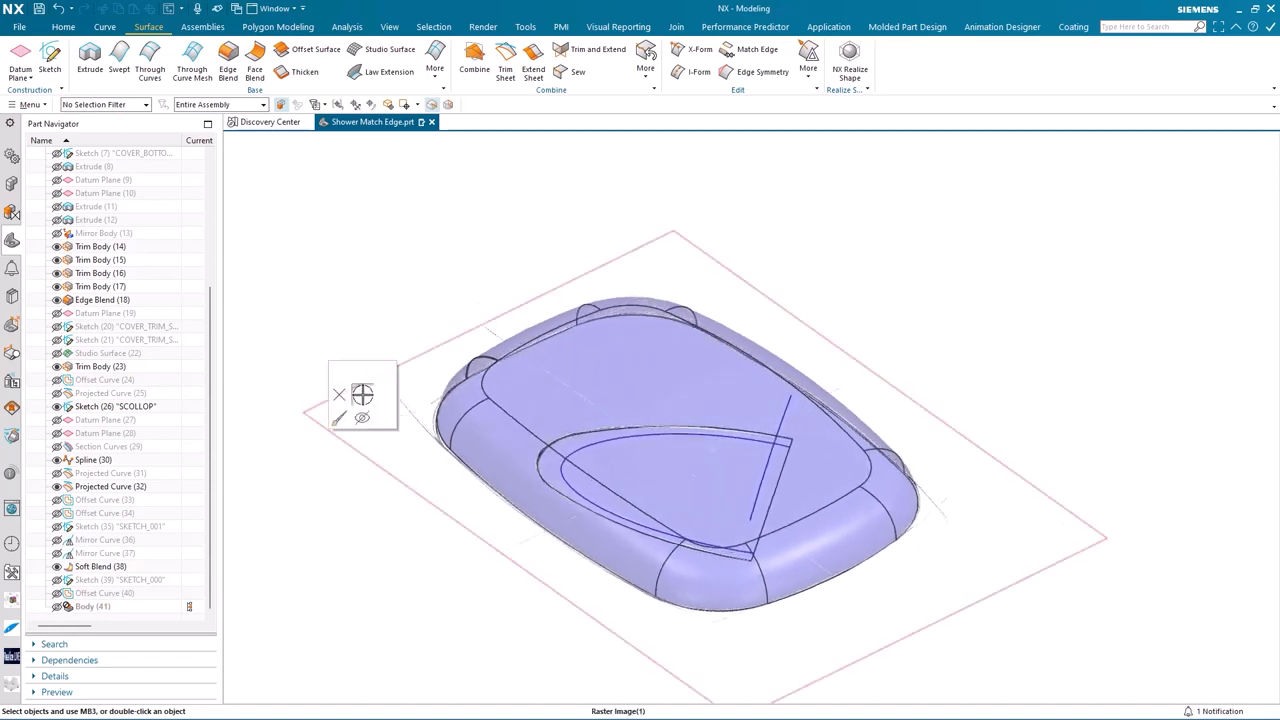
left_click(362, 417)
middle_click_drag(329, 309, 227, 470)
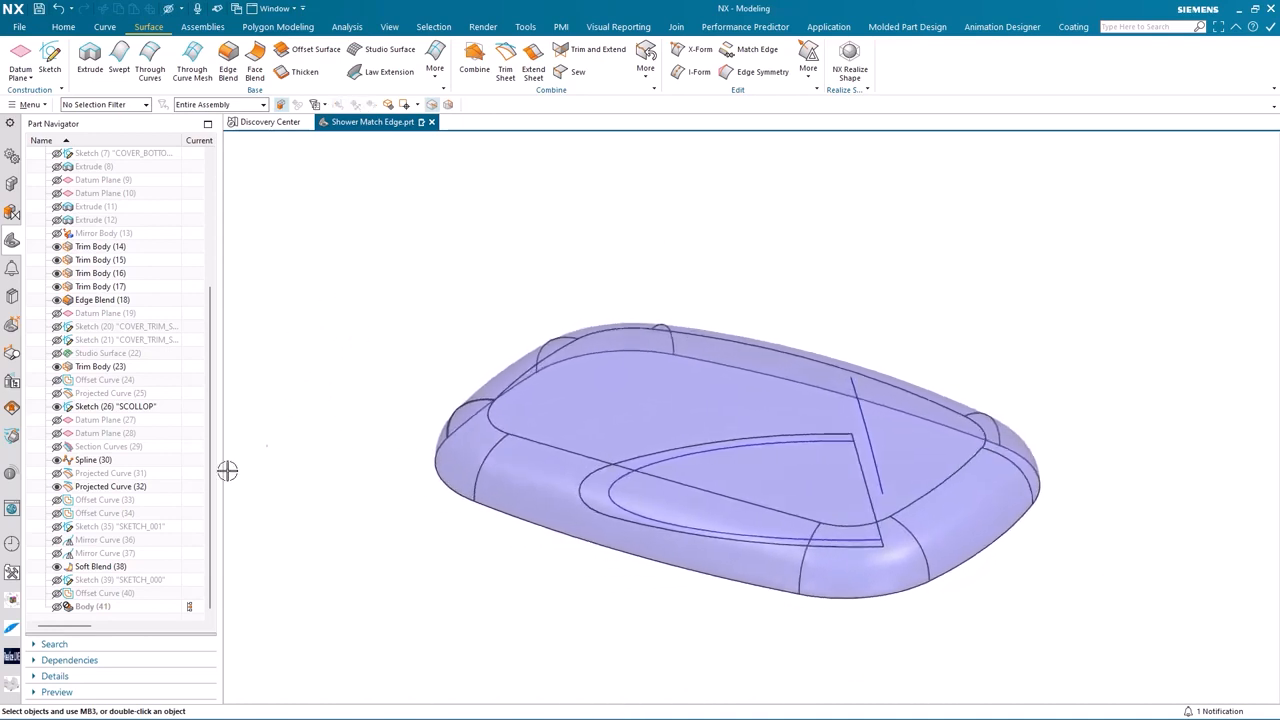
left_click(57, 606)
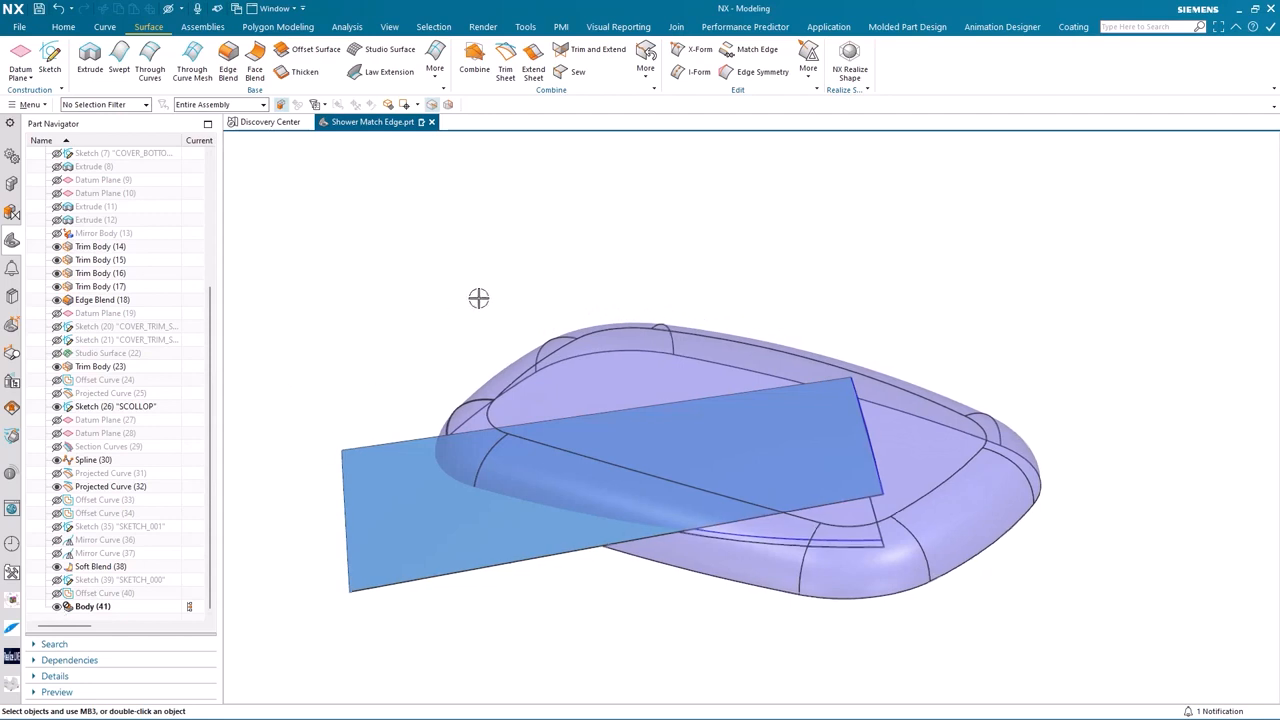
middle_click_drag(478, 298, 781, 247)
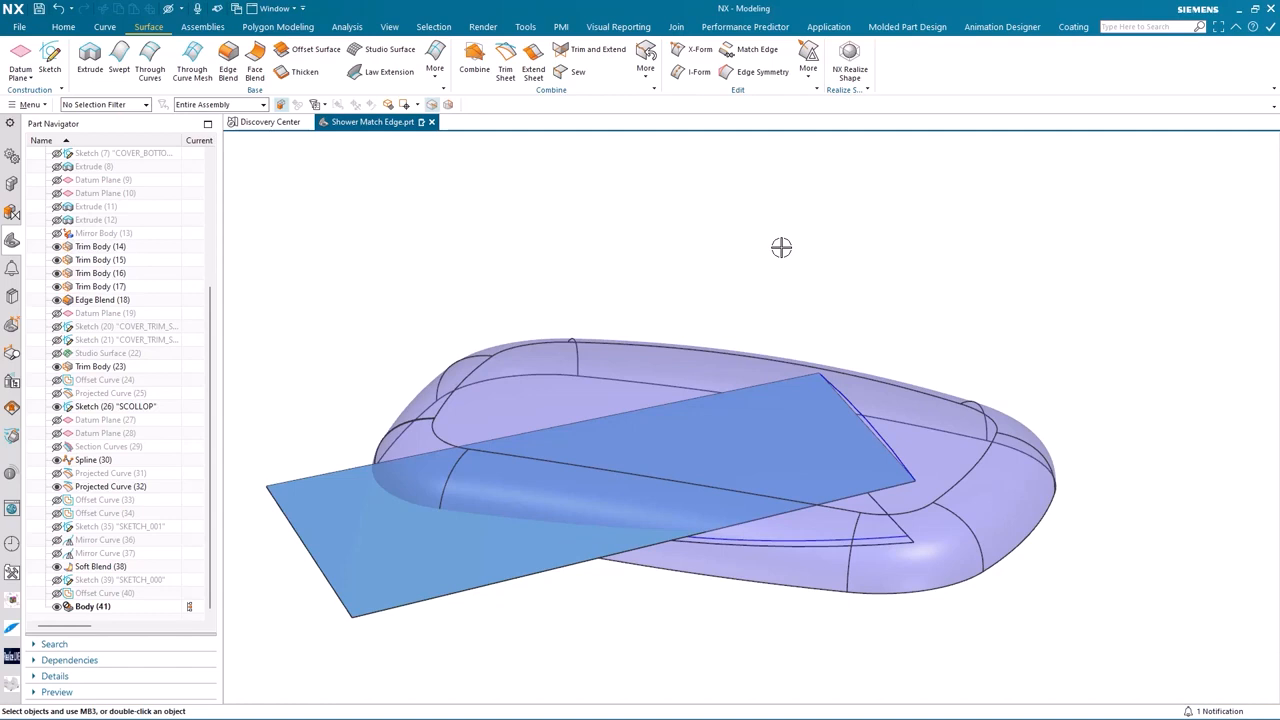
middle_click_drag(781, 247, 781, 247)
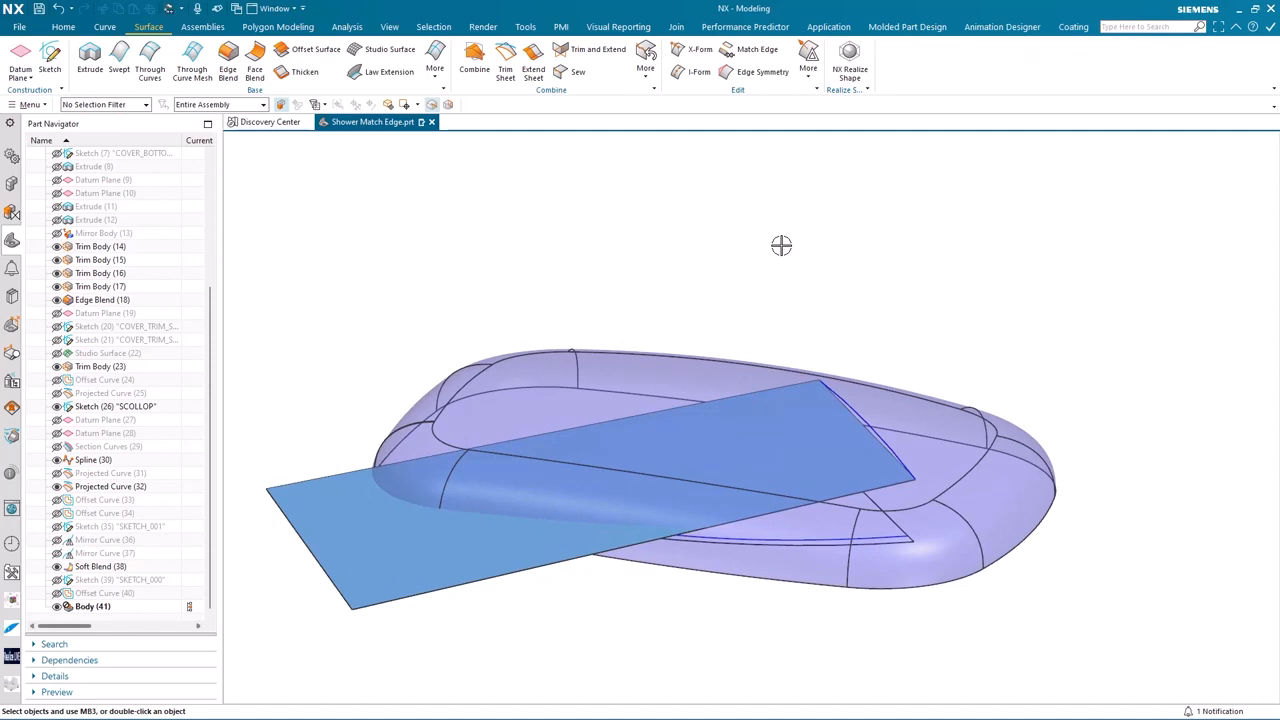
- Start Match Edge with the flat sheet's end edge as the edge to edit and the adjacent projected curve on the cover as reference
left_click(750, 50)
scroll(946, 323, "up", 6)
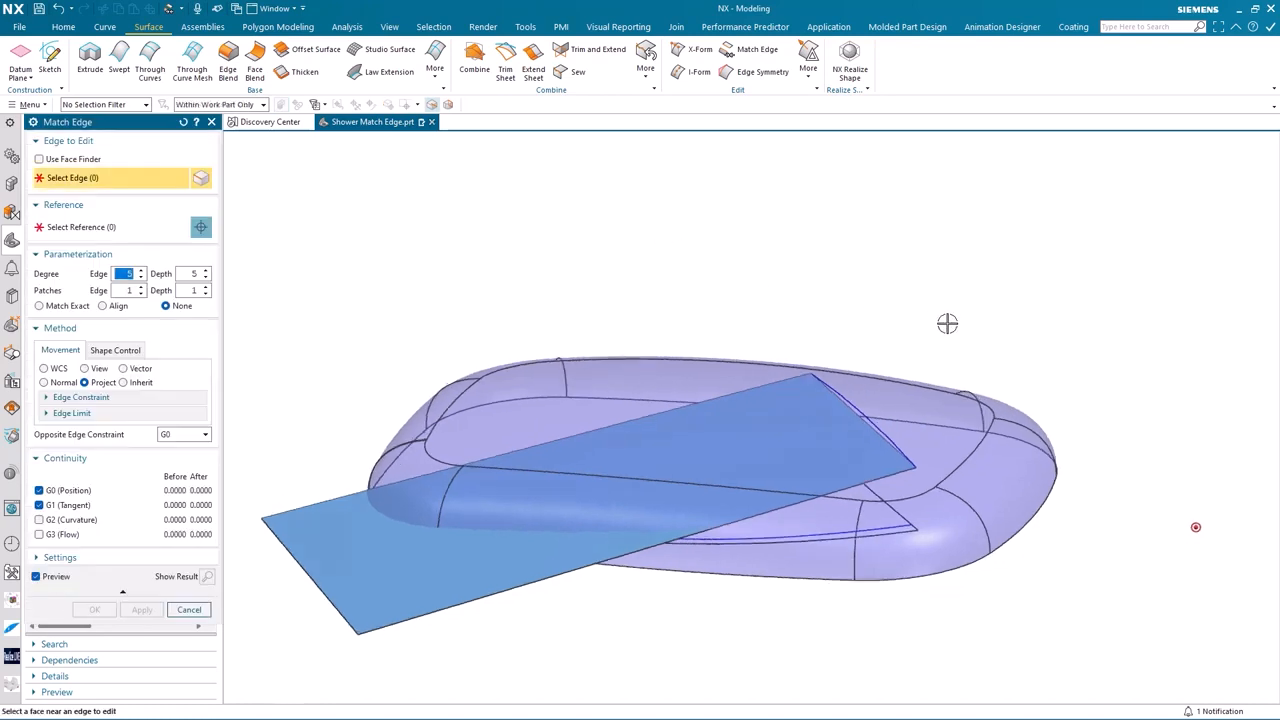
scroll(820, 445, "up", 2)
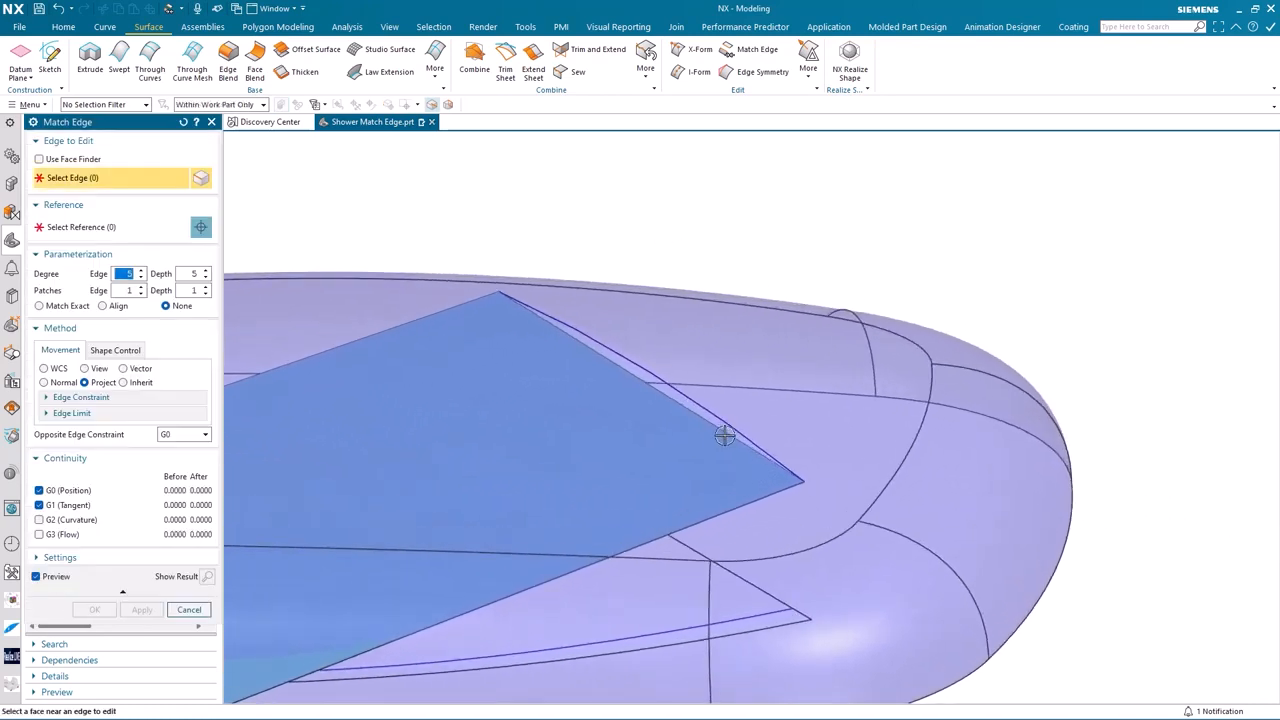
left_click(720, 440)
middle_click_drag(684, 294, 682, 253, "shift")
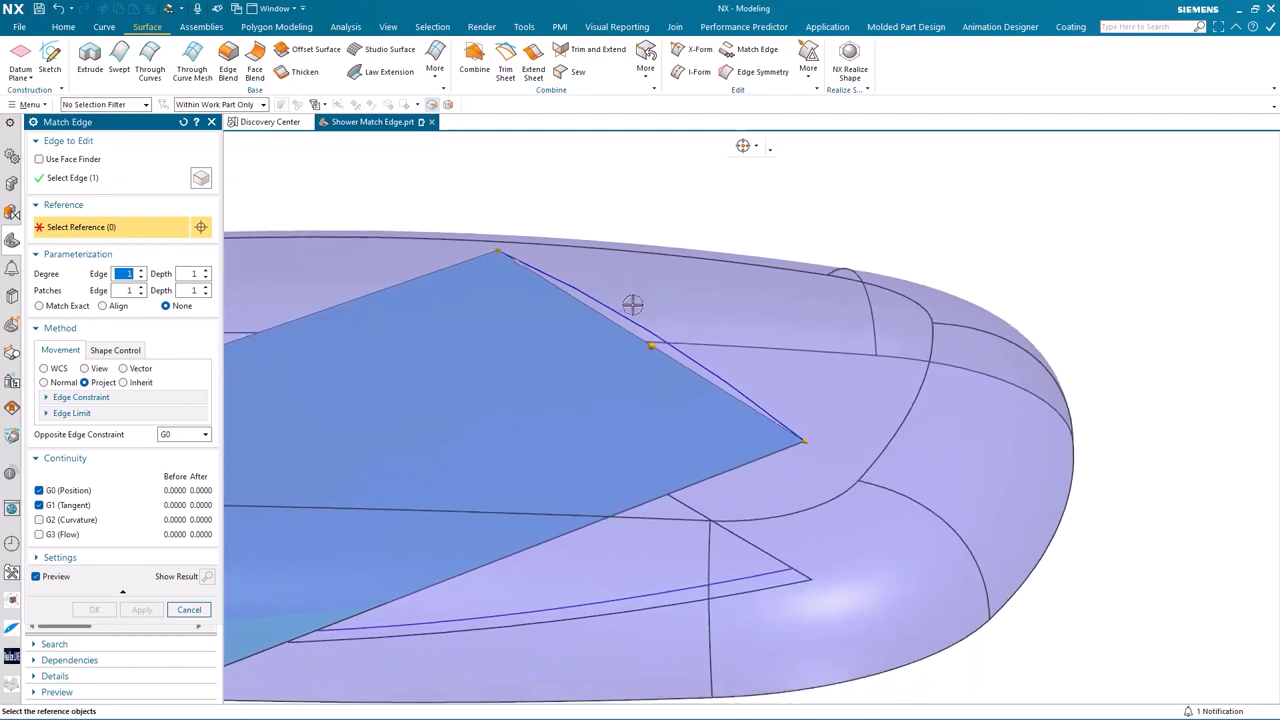
left_click(722, 377)
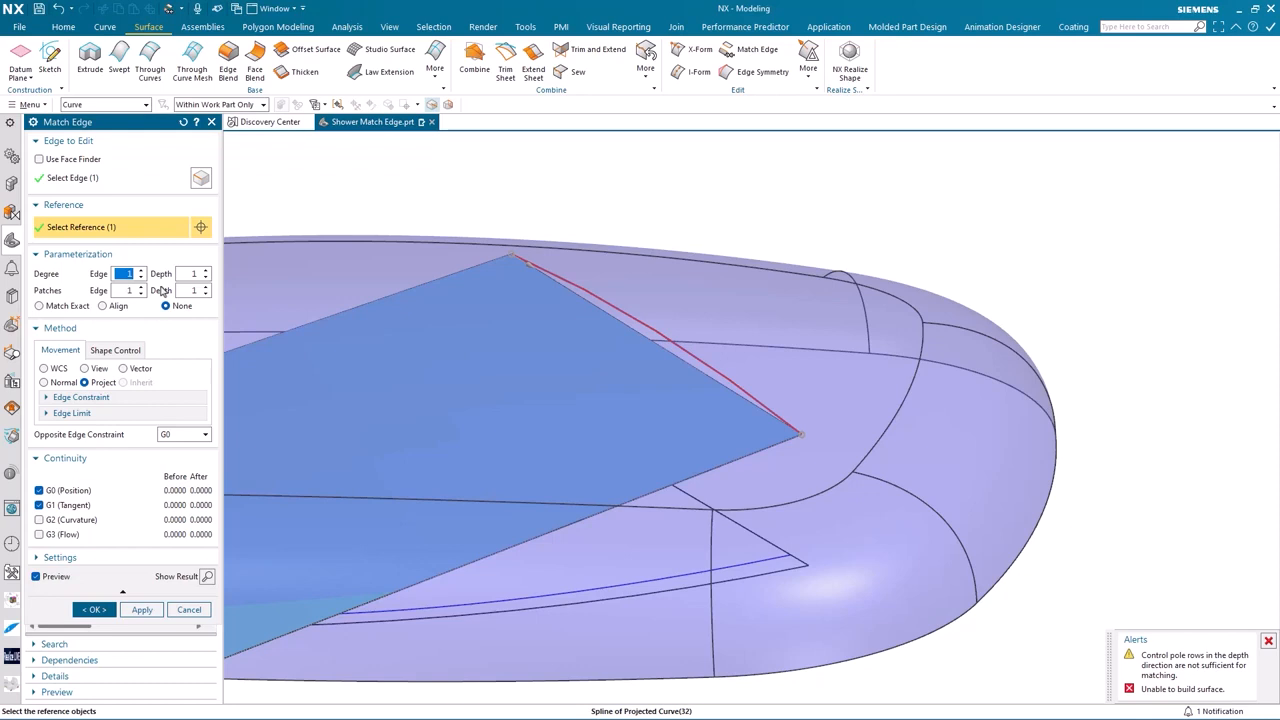
- Raise the matched sheet's degree to 4 along the edge and 4 in depth
left_click(141, 271)
left_click(141, 271)
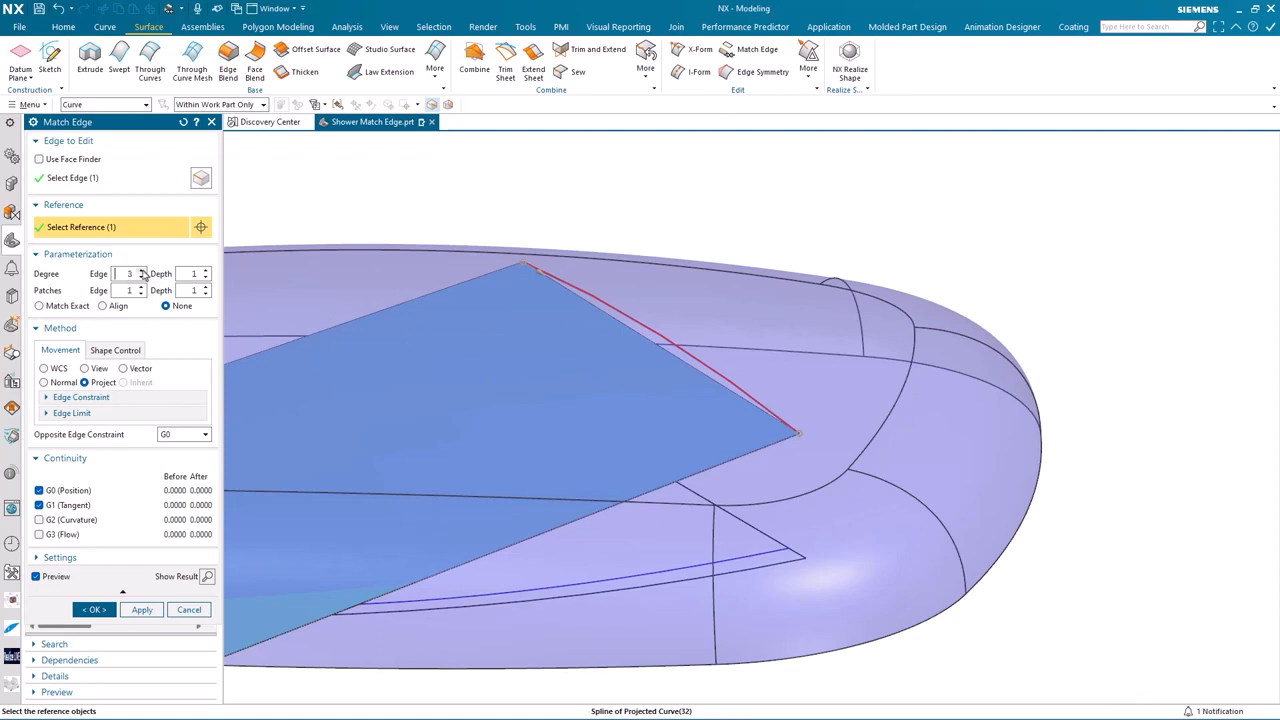
left_click(205, 271)
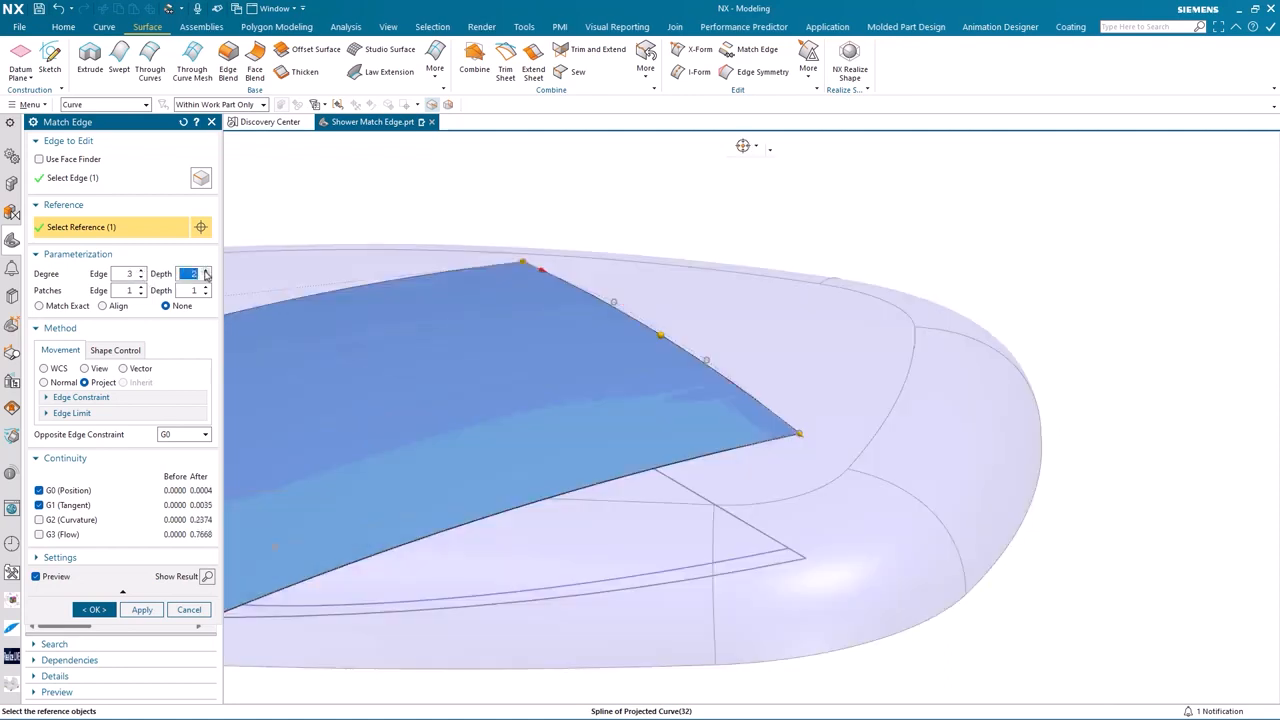
left_click(205, 271)
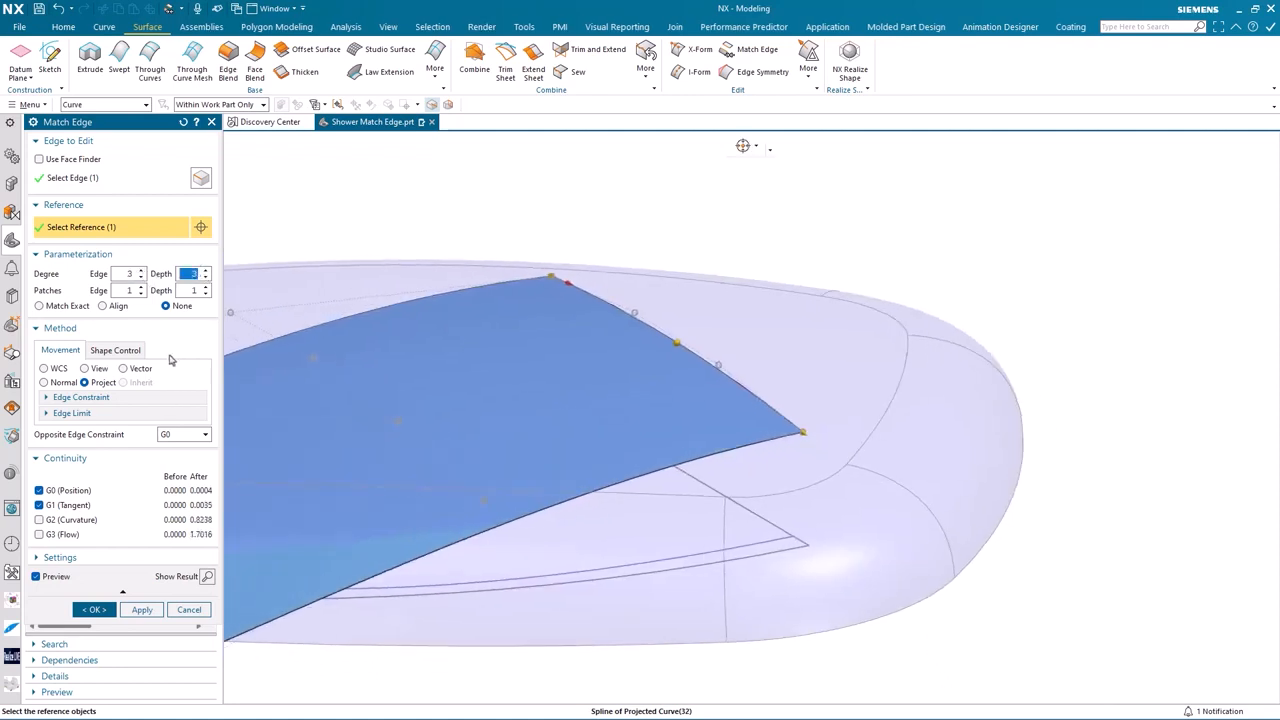
left_click(141, 271)
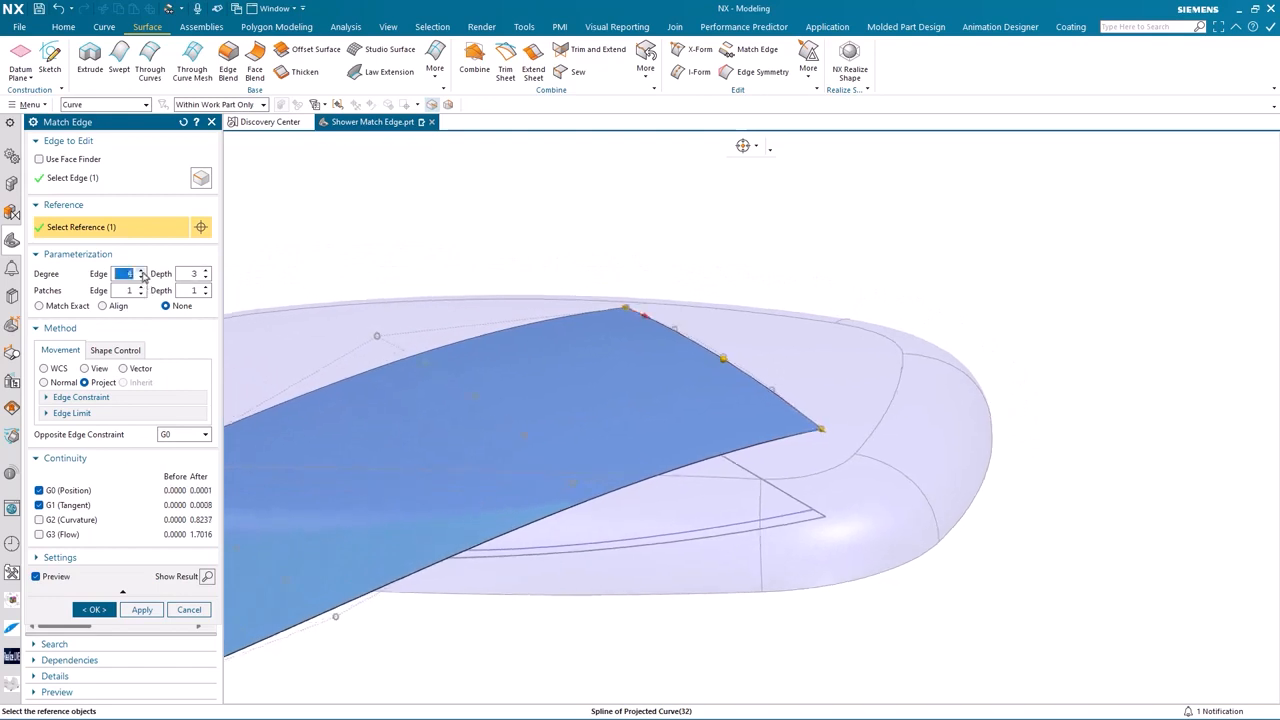
left_click(205, 271)
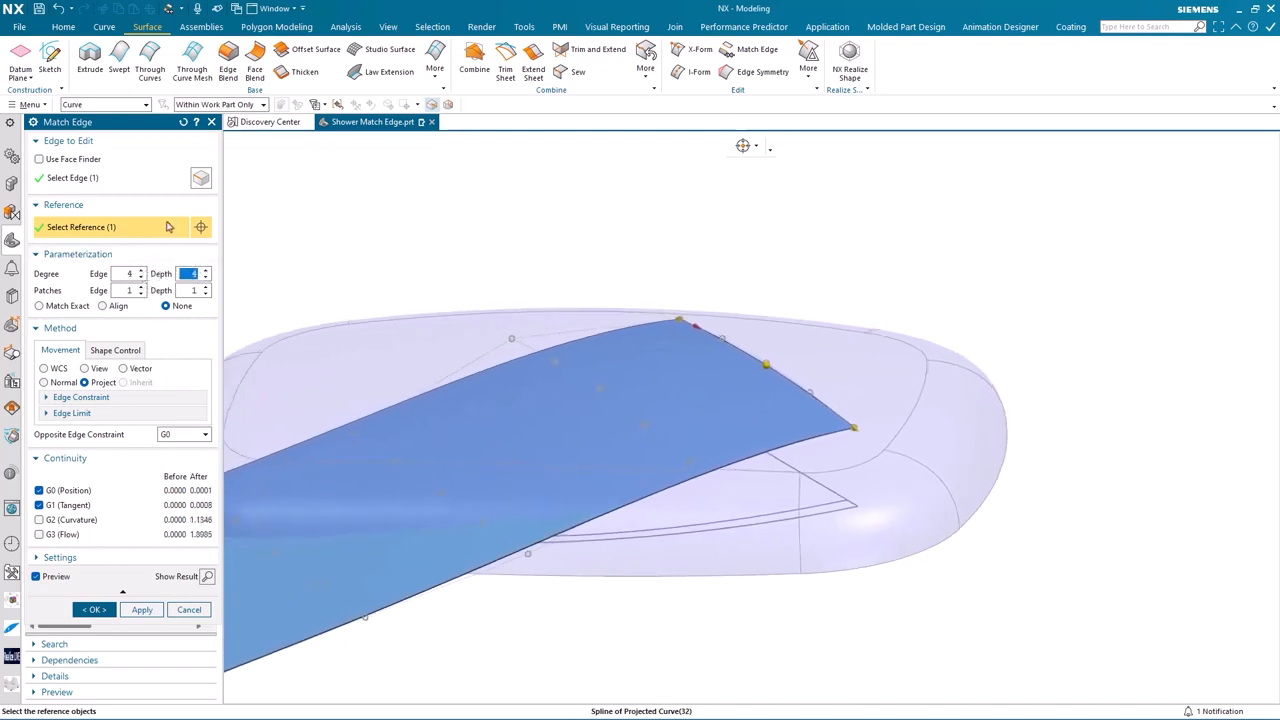
- Set the edge match movement method to Normal and enable G2 (Curvature) and G3 (Flow) continuity
left_click(43, 382)
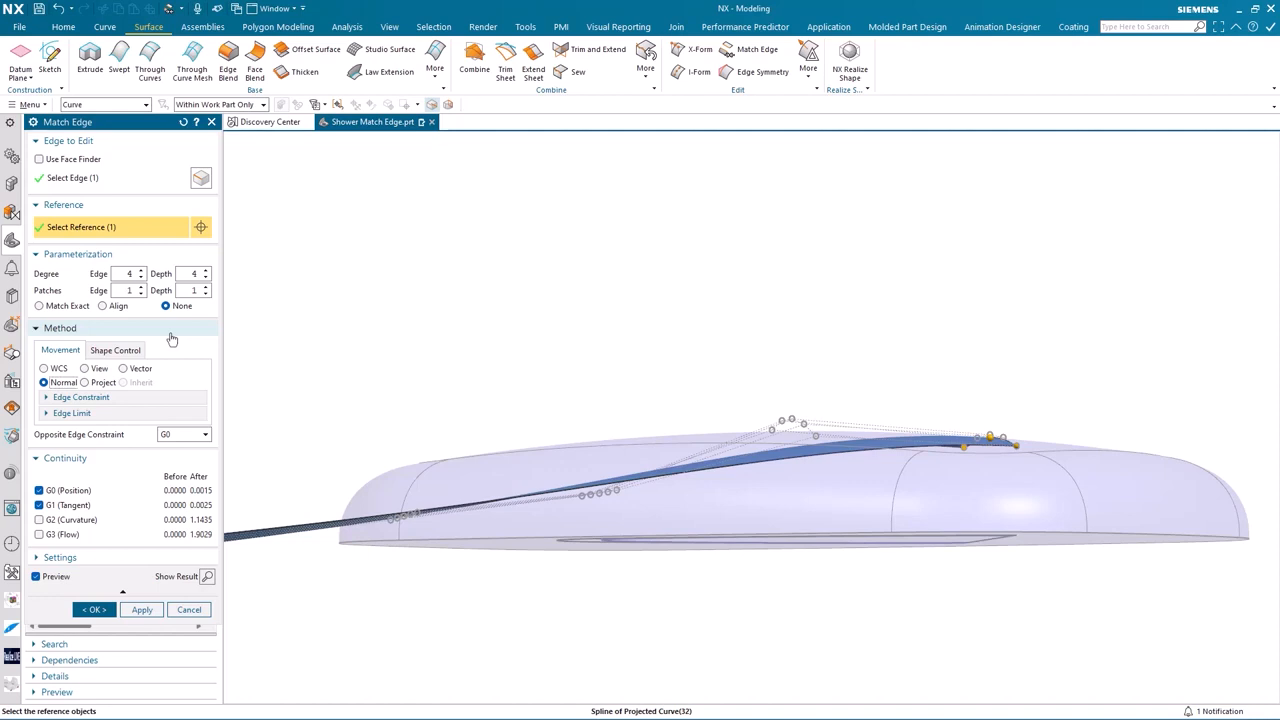
left_click(40, 521)
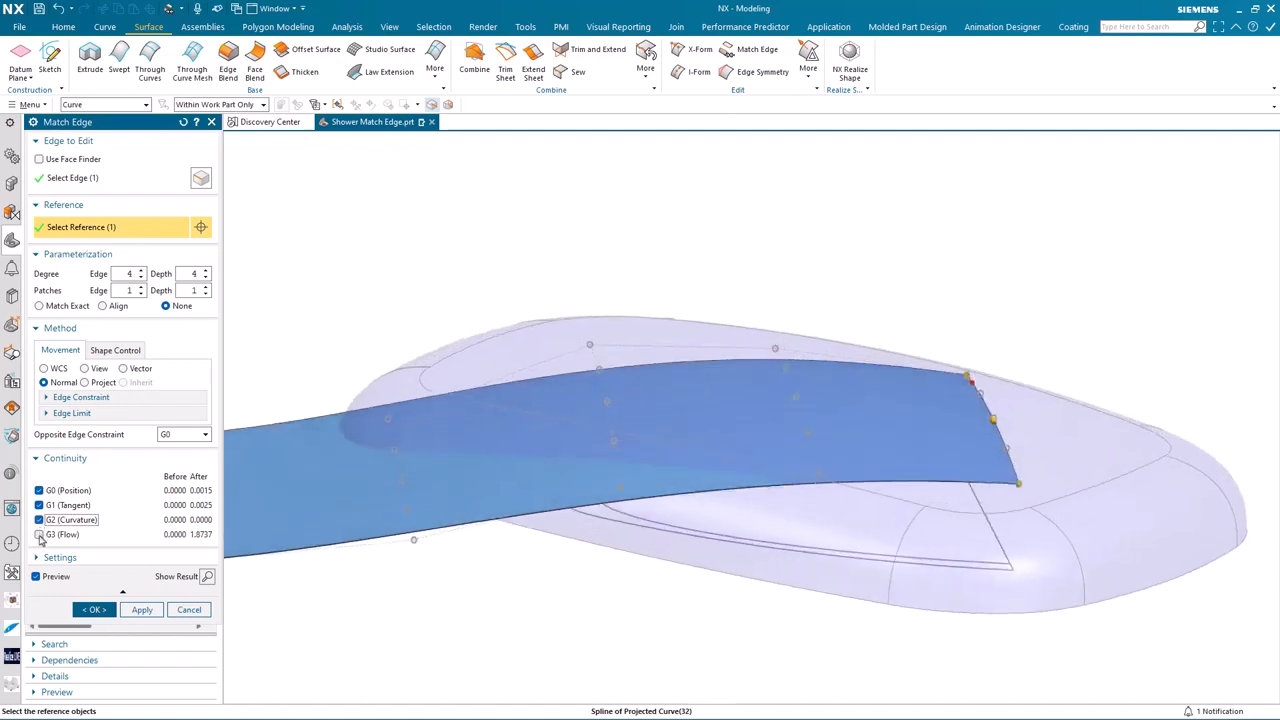
left_click(40, 535)
middle_click_drag(420, 280, 390, 120)
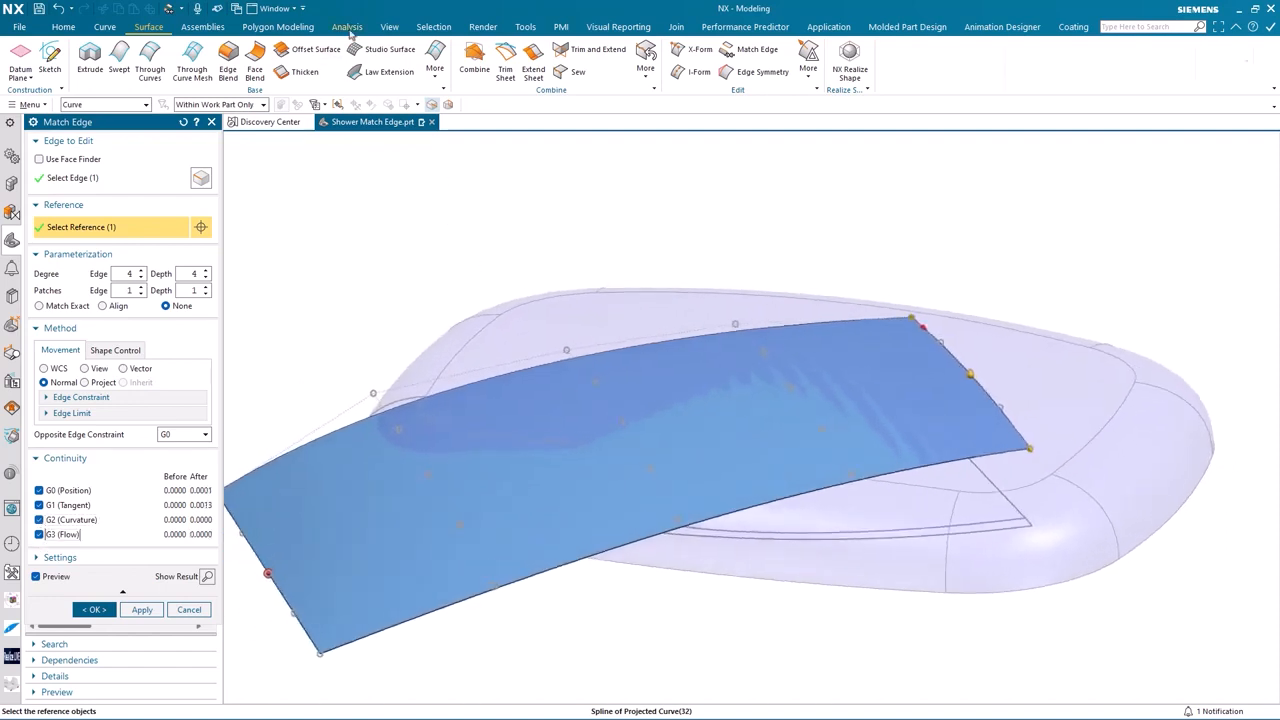
- Run a line-image Reflection analysis on the matched sheet and the cover's top face to examine the flow across the matched edge
left_click(346, 26)
left_click(492, 62)
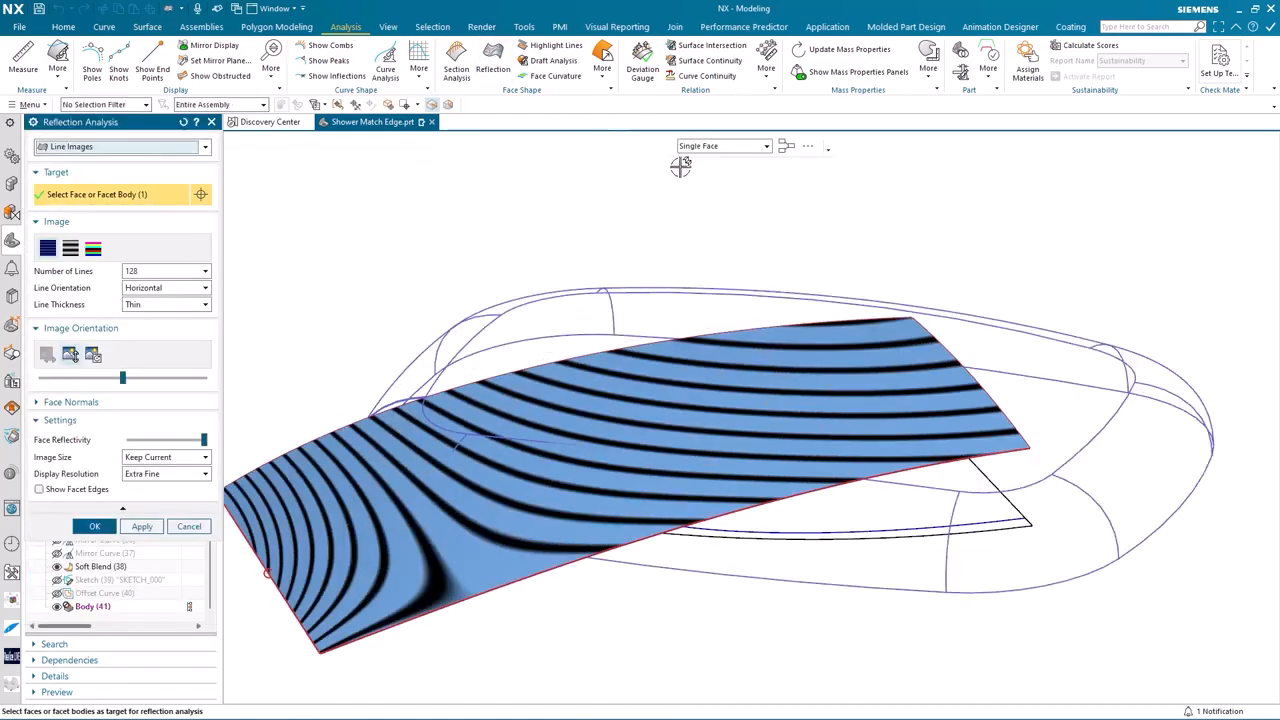
left_click(1001, 353)
middle_click_drag(1014, 223, 580, 420)
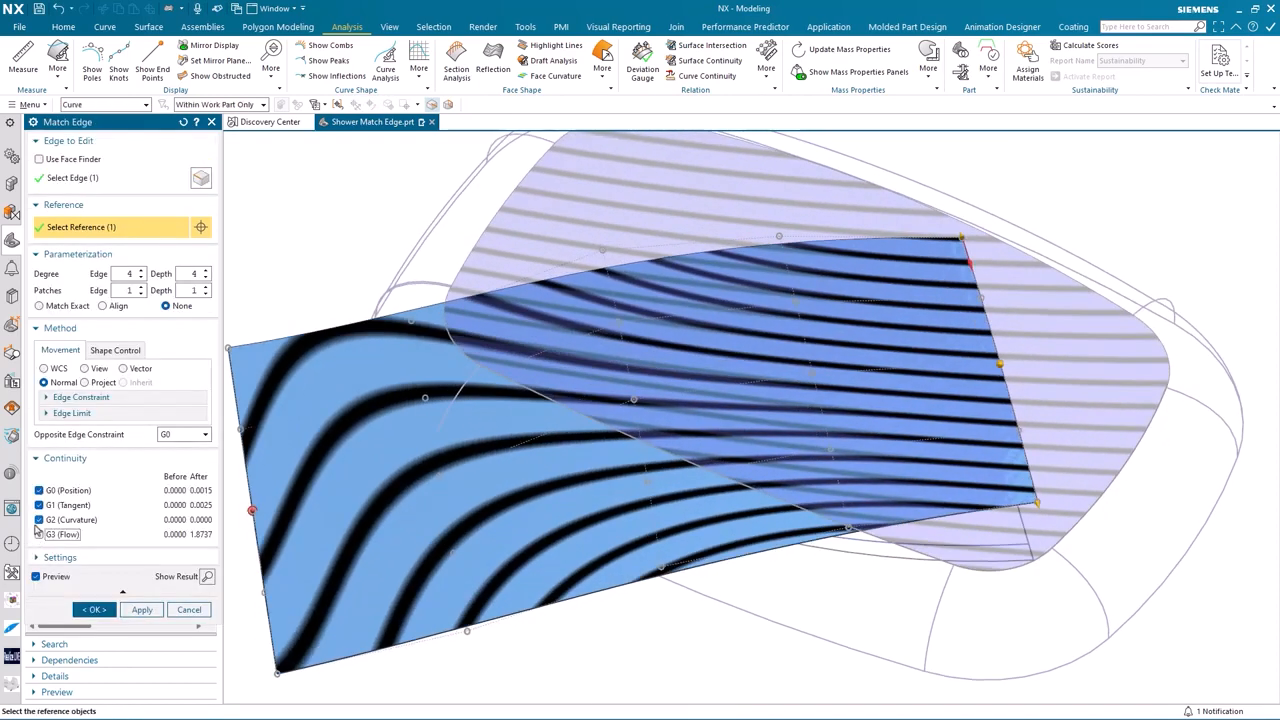
- Compare the reflection lines with G2 (Curvature) off and on, and accept the edge match with G2 enabled and G3 off
left_click(39, 520)
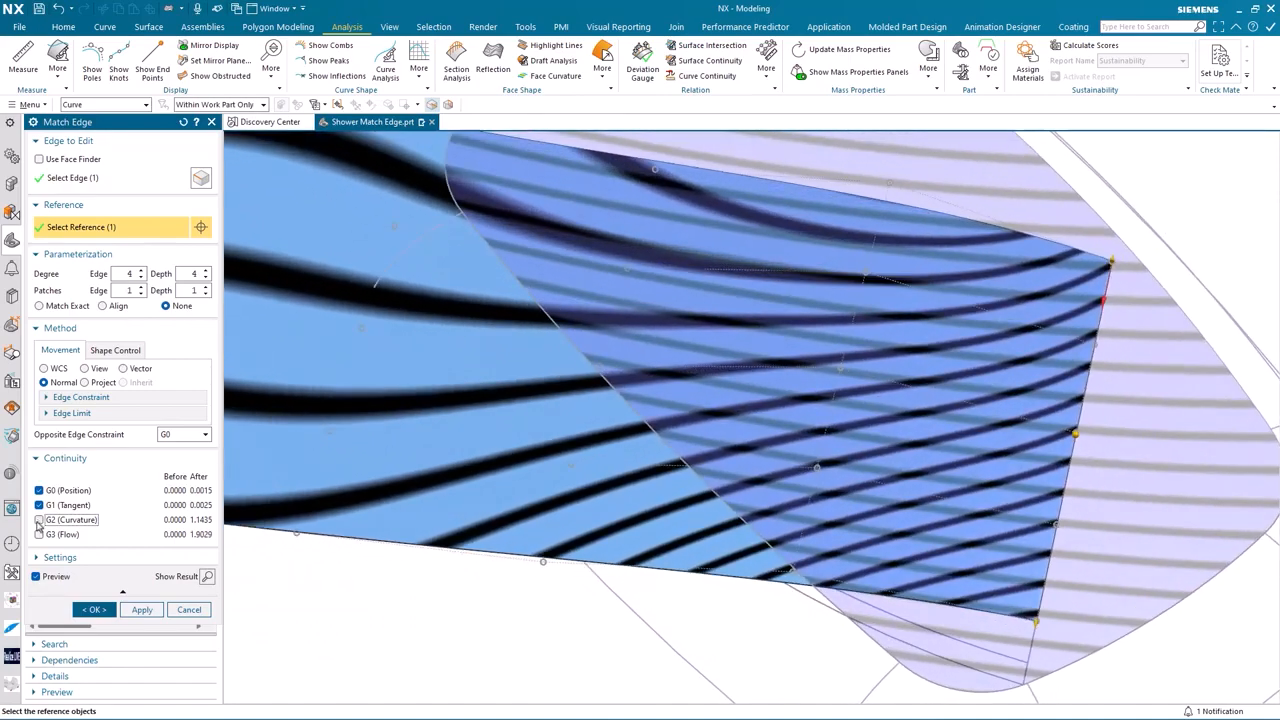
left_click(39, 520)
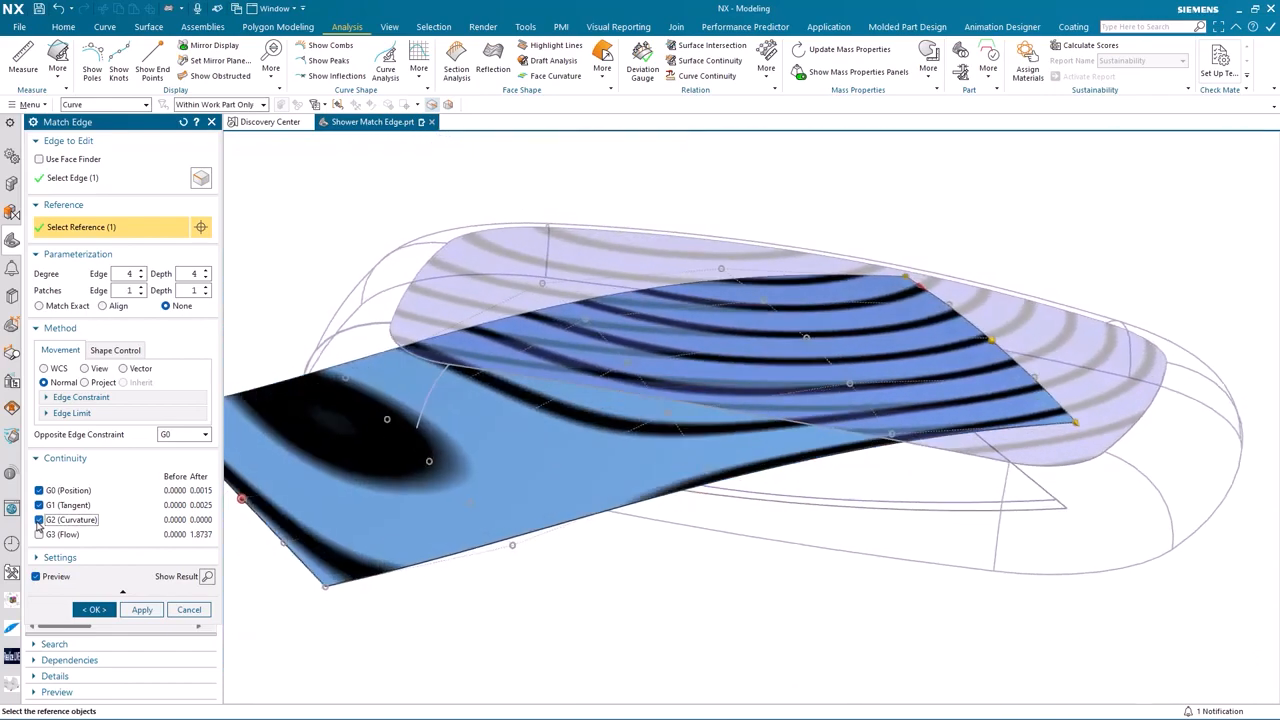
left_click(95, 610)
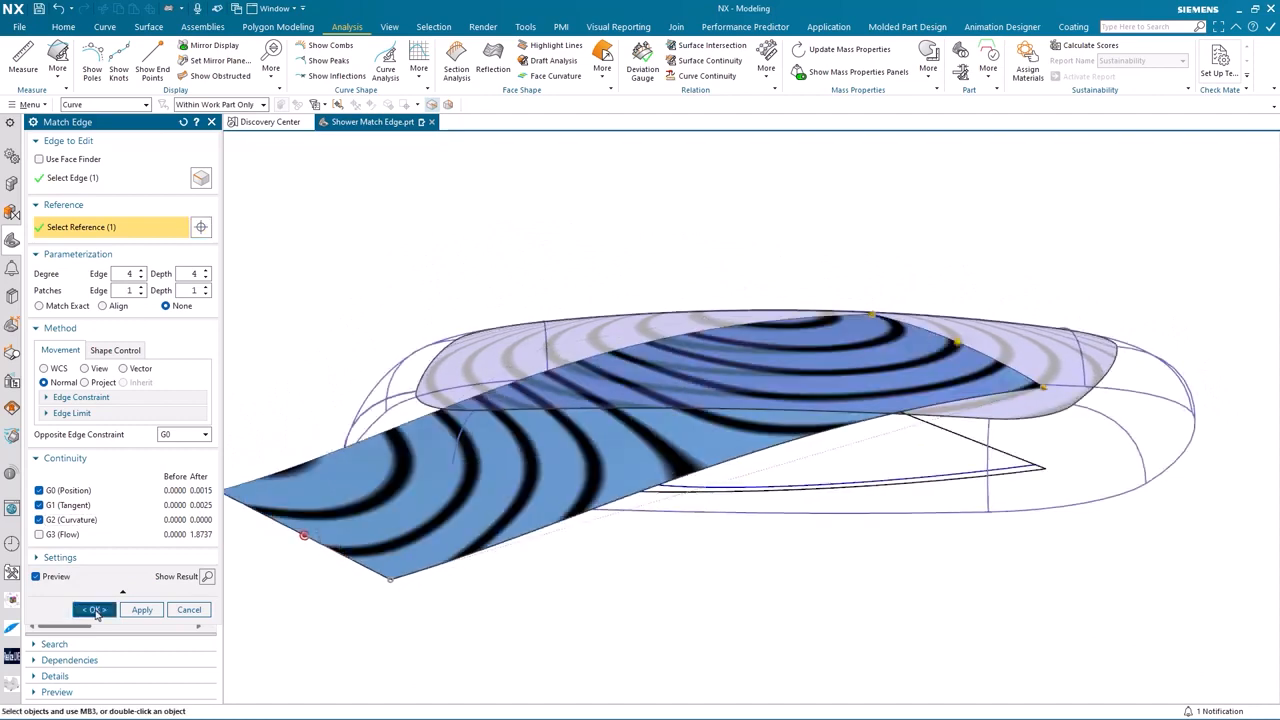
- Switch the view from the reflection analysis display to shaded with edges
right_click(343, 314)
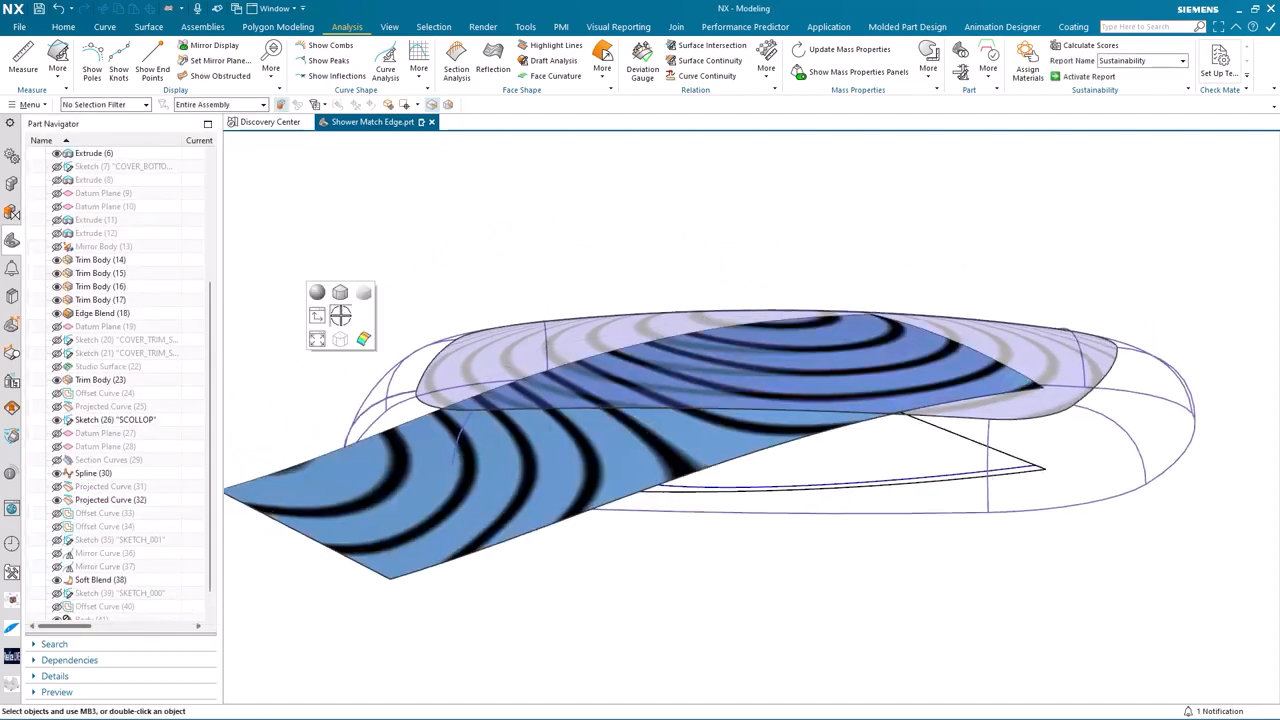
left_click(343, 292)
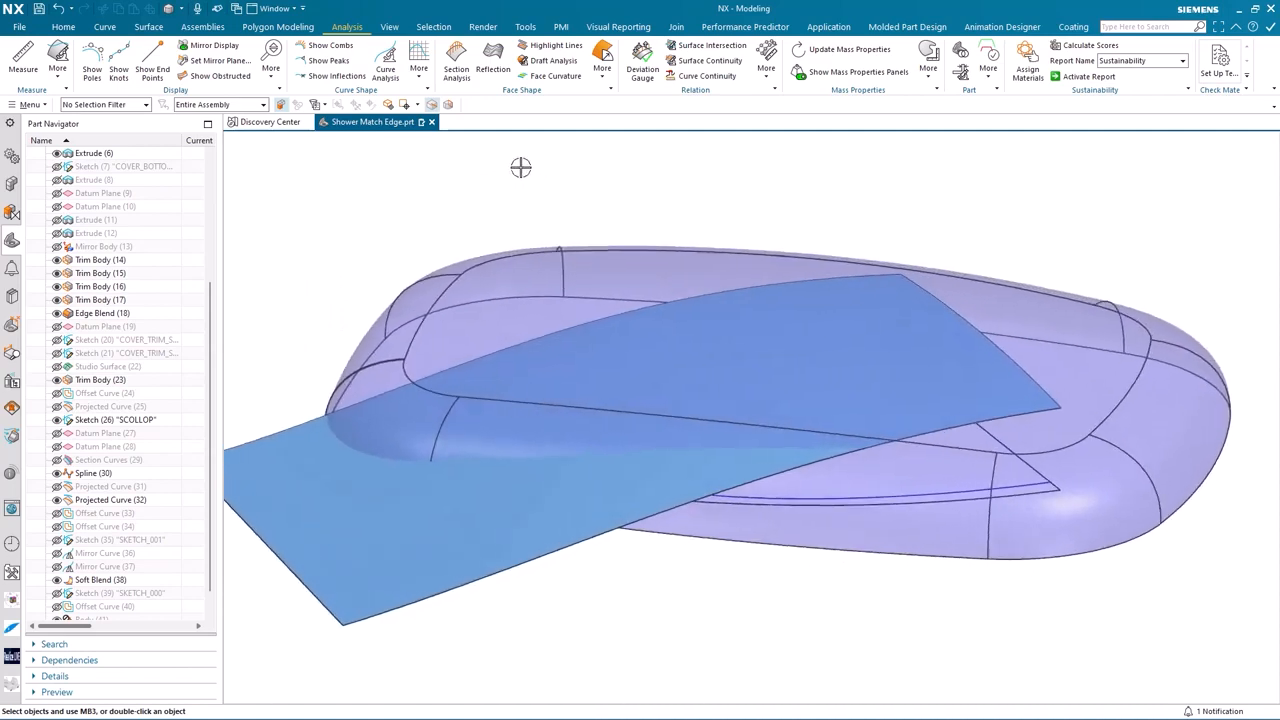
- Trim the matched sheet with the inner scallop spline projected along the vertical vector, keeping the region inside the curve
left_click(152, 28)
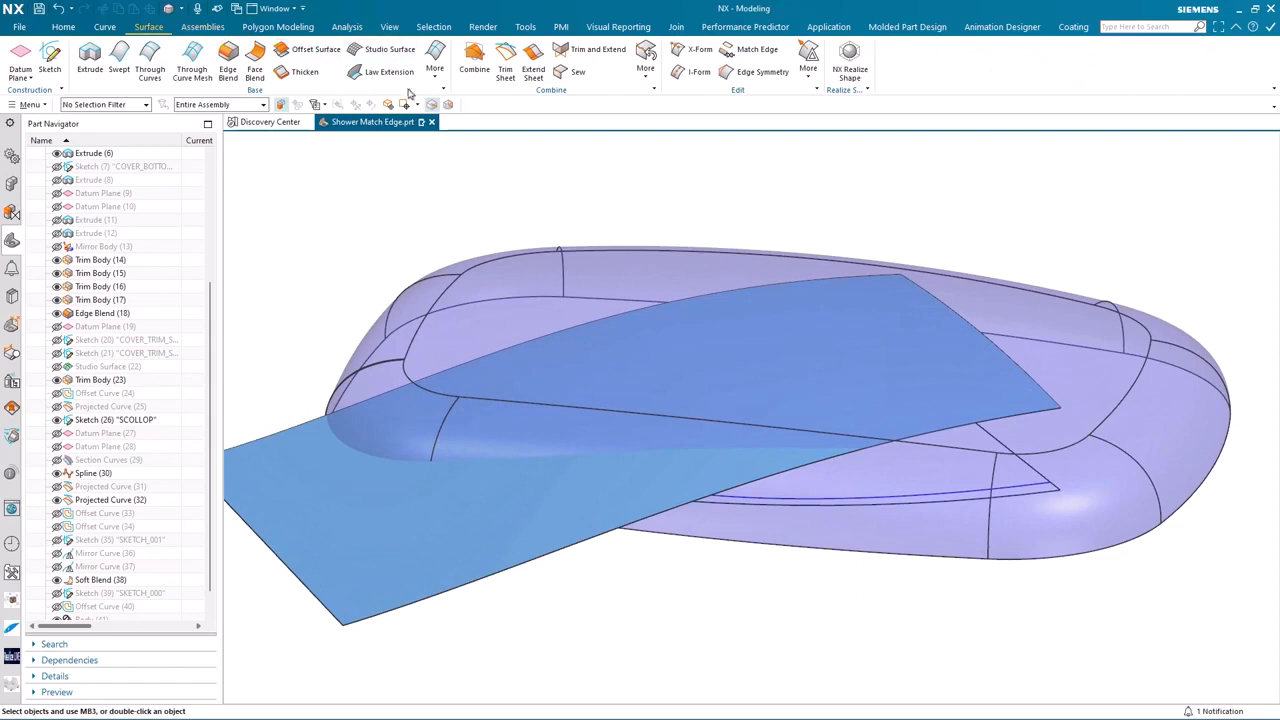
left_click(506, 70)
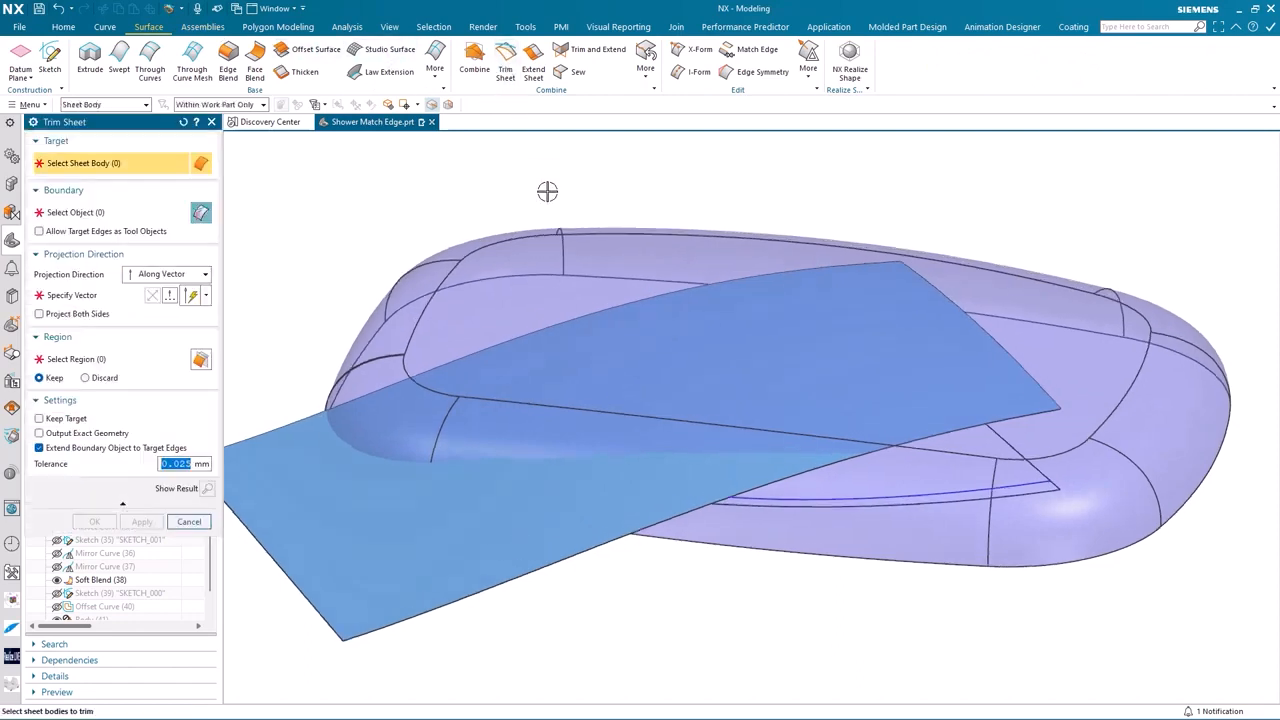
left_click(836, 361)
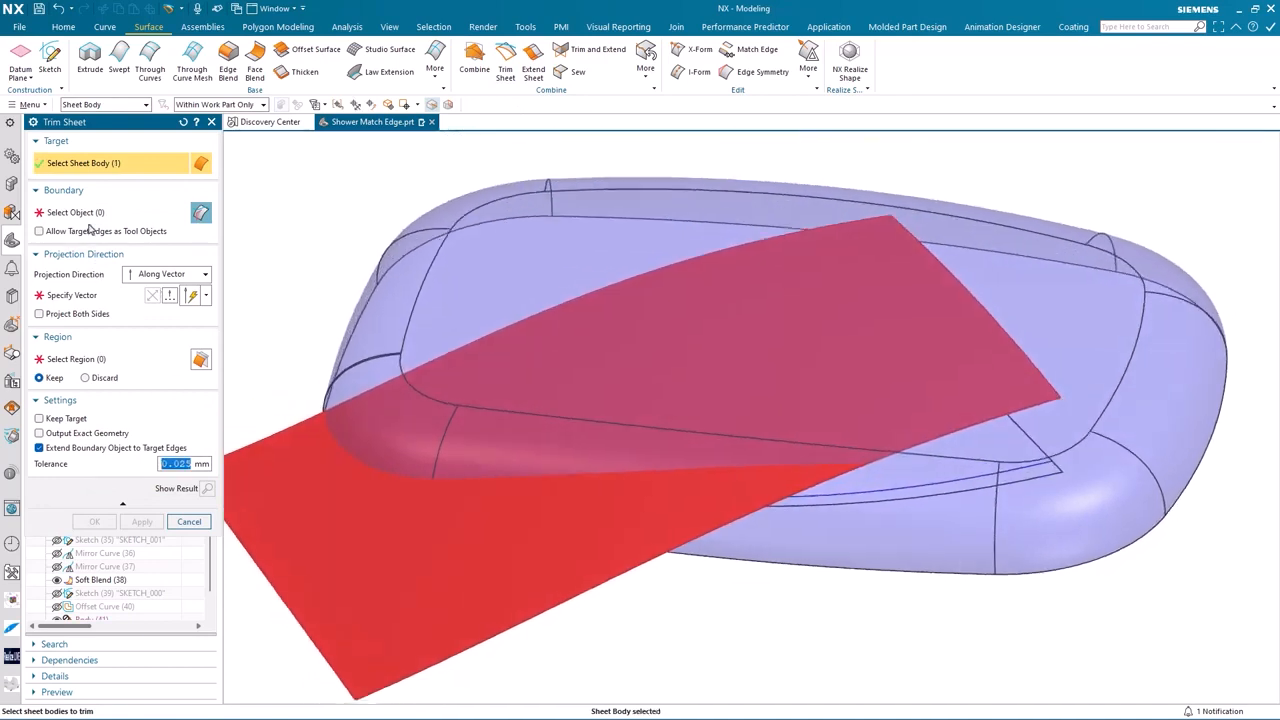
left_click(86, 214)
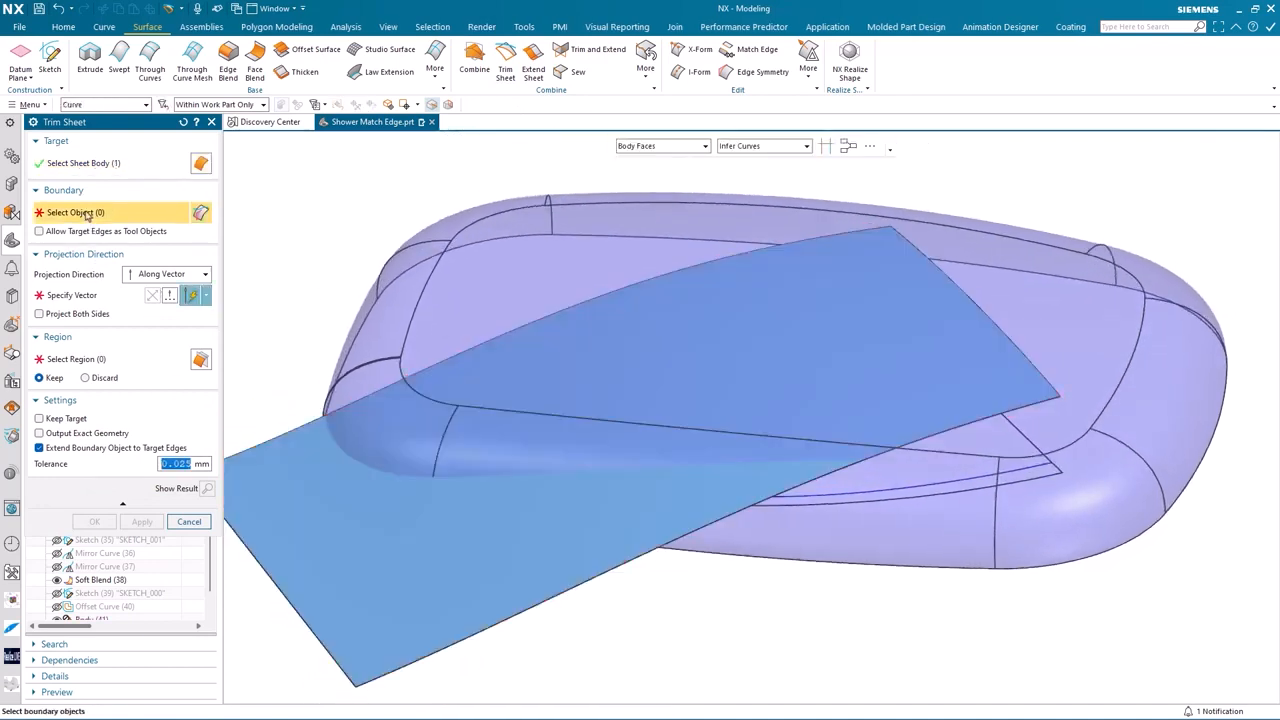
left_click(901, 486)
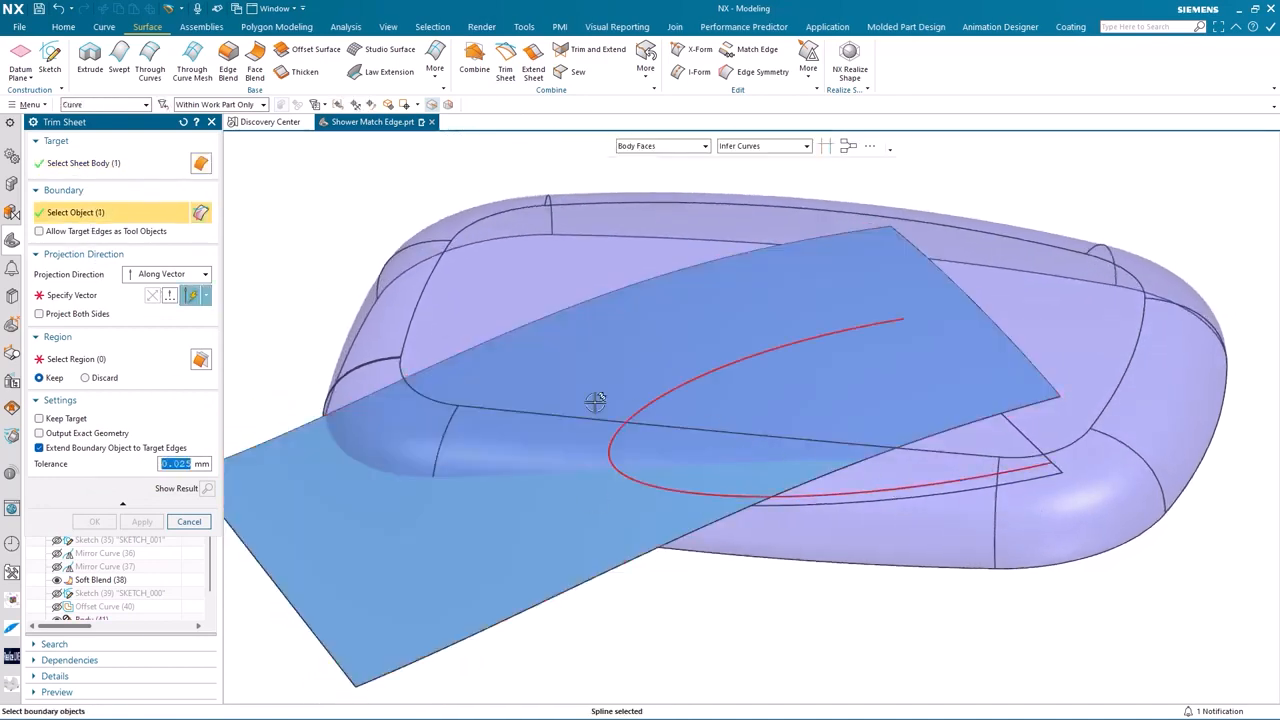
left_click(91, 299)
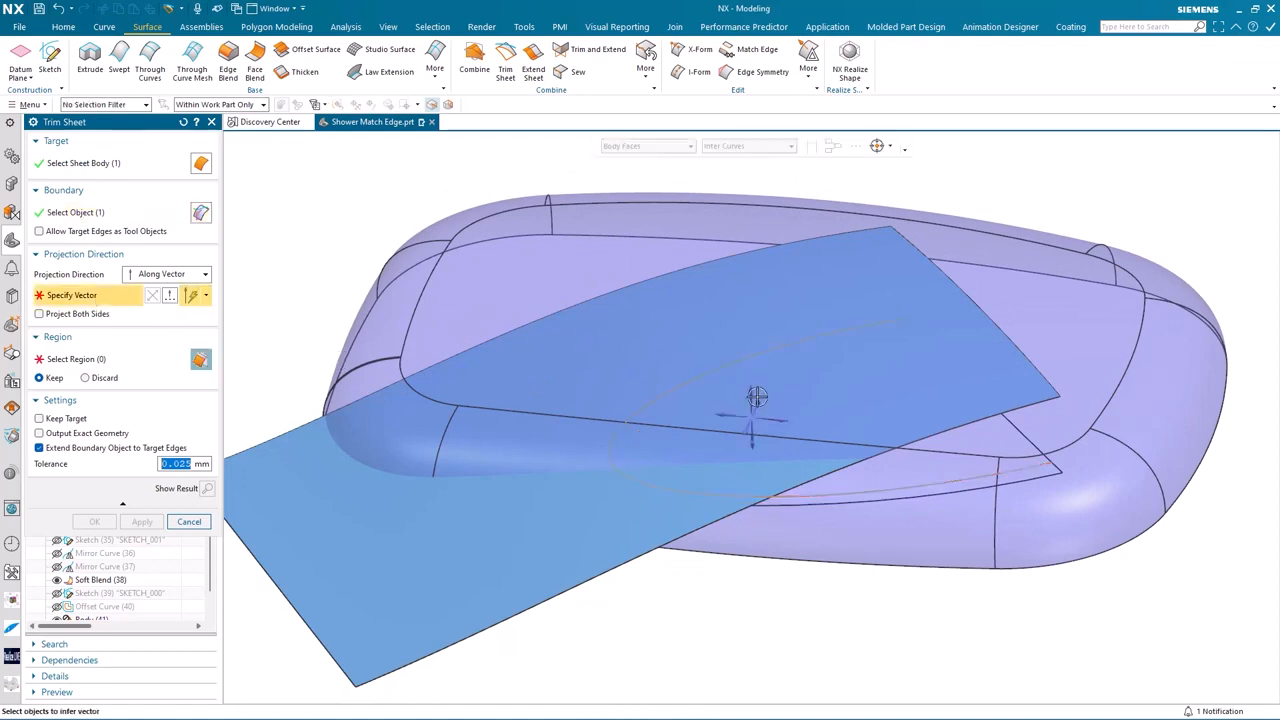
left_click(751, 390)
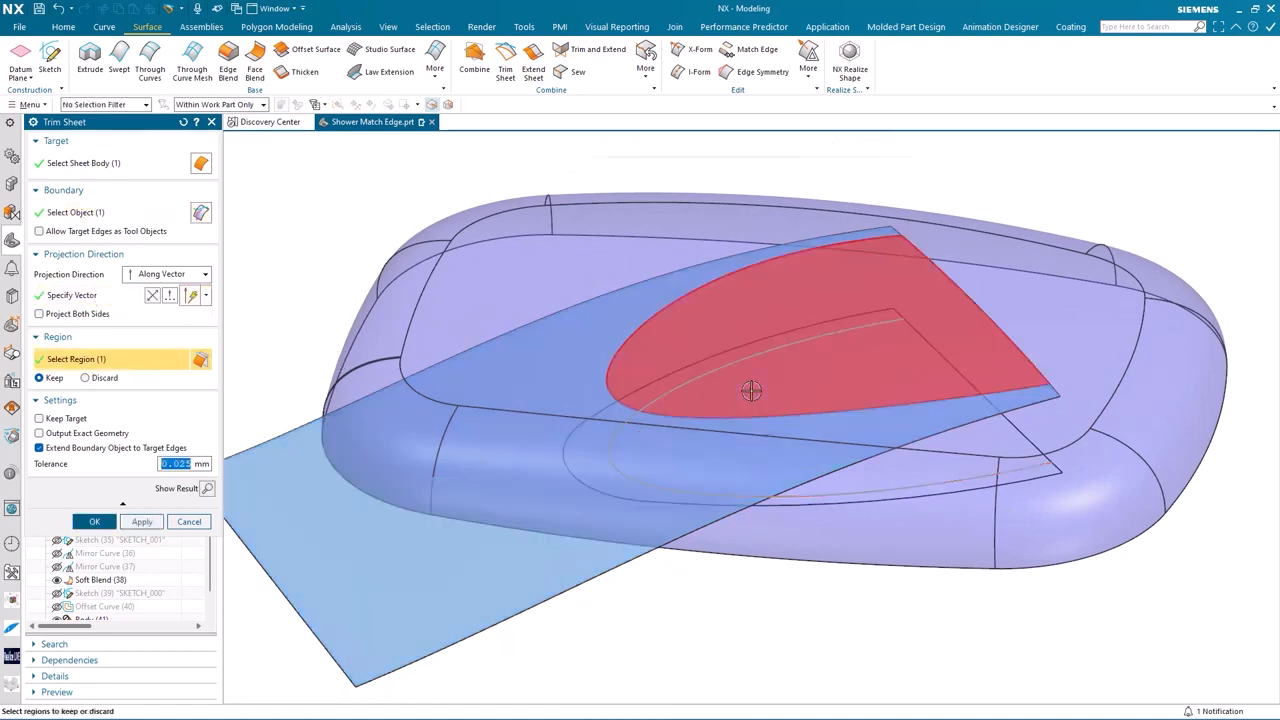
left_click(94, 521)
middle_click_drag(325, 221, 322, 221)
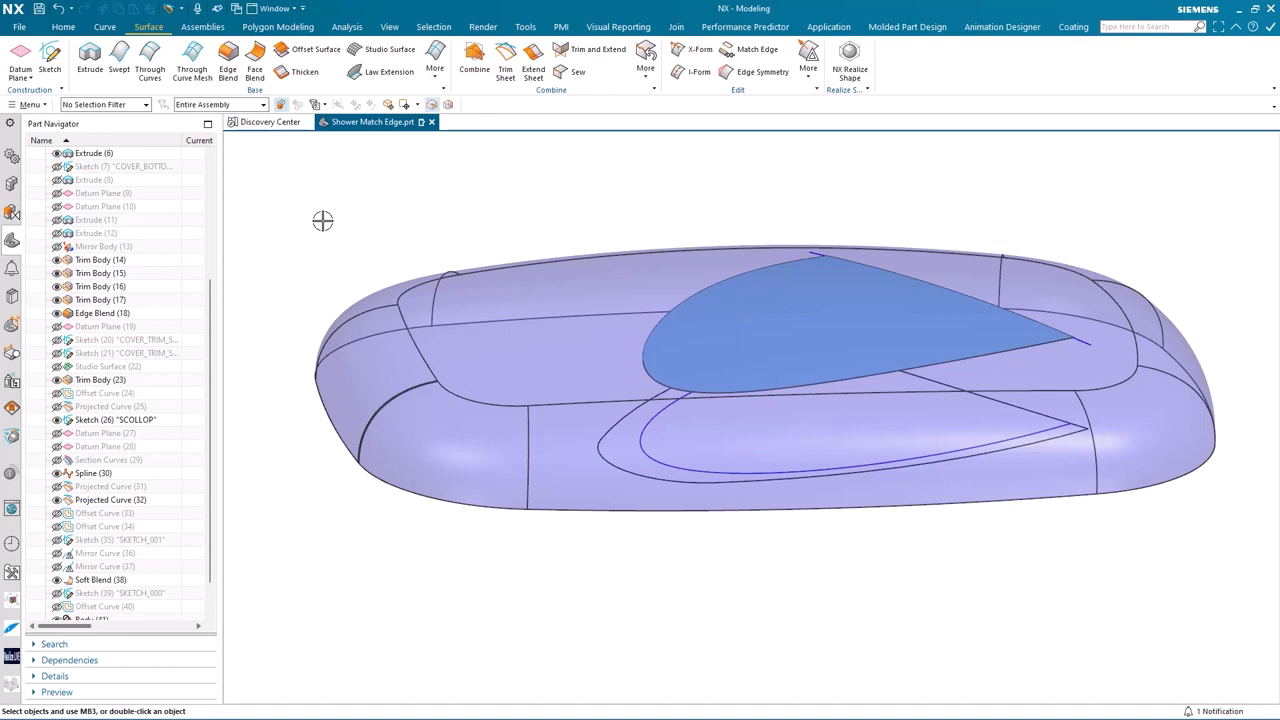
- Show Projected Curve (31) and start a Studio Surface with that curve as first section and the trimmed sheet's curved edge as second
middle_click_drag(322, 221, 580, 153)
left_click(56, 487)
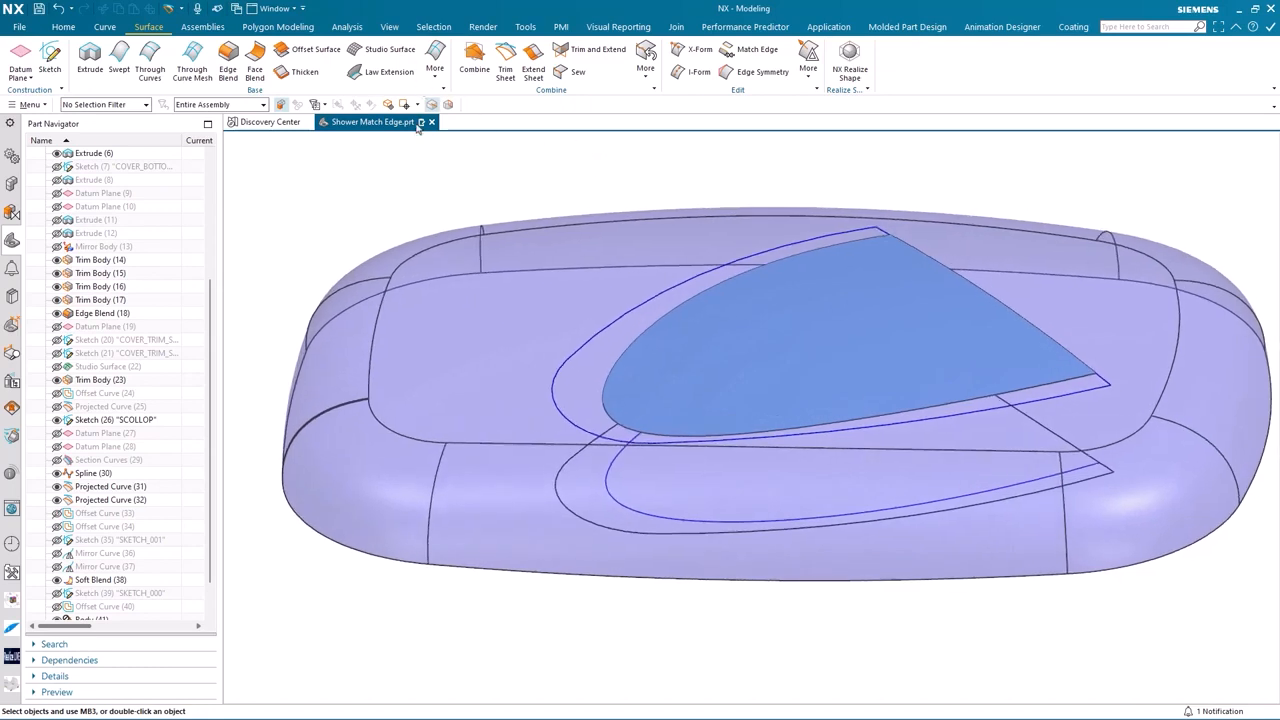
left_click(380, 50)
scroll(301, 178, "up", 1)
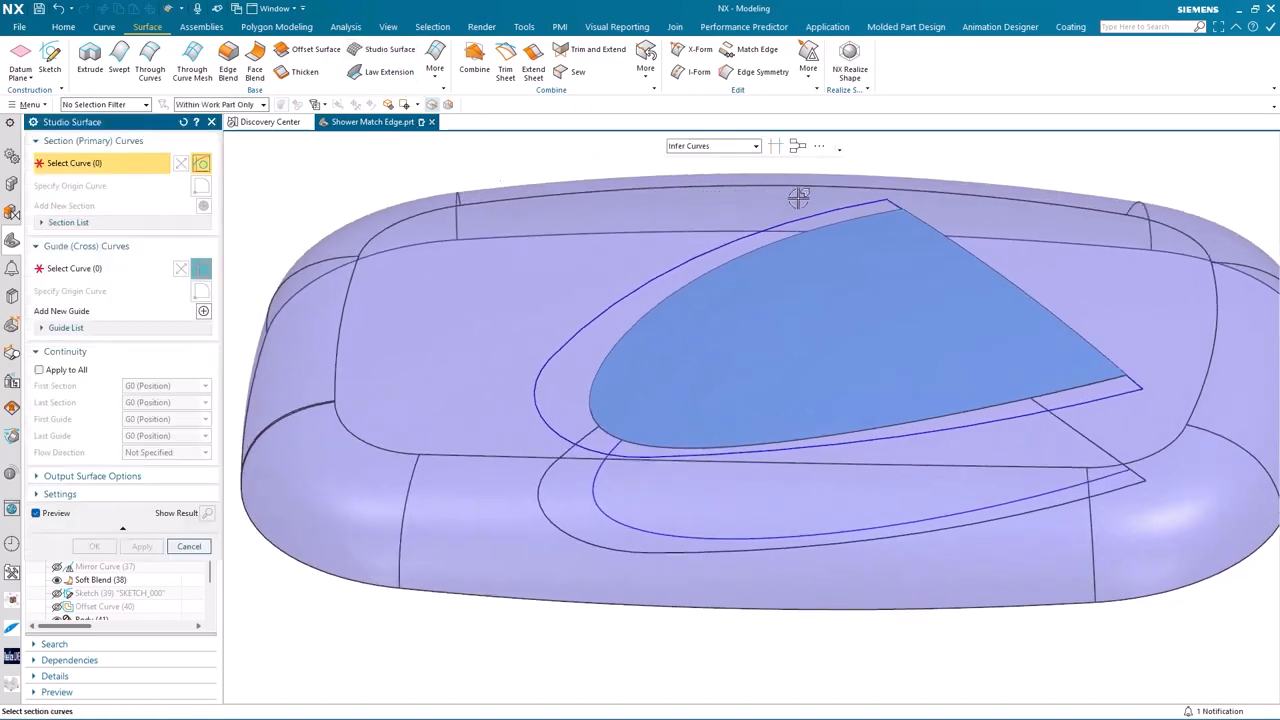
left_click(849, 204)
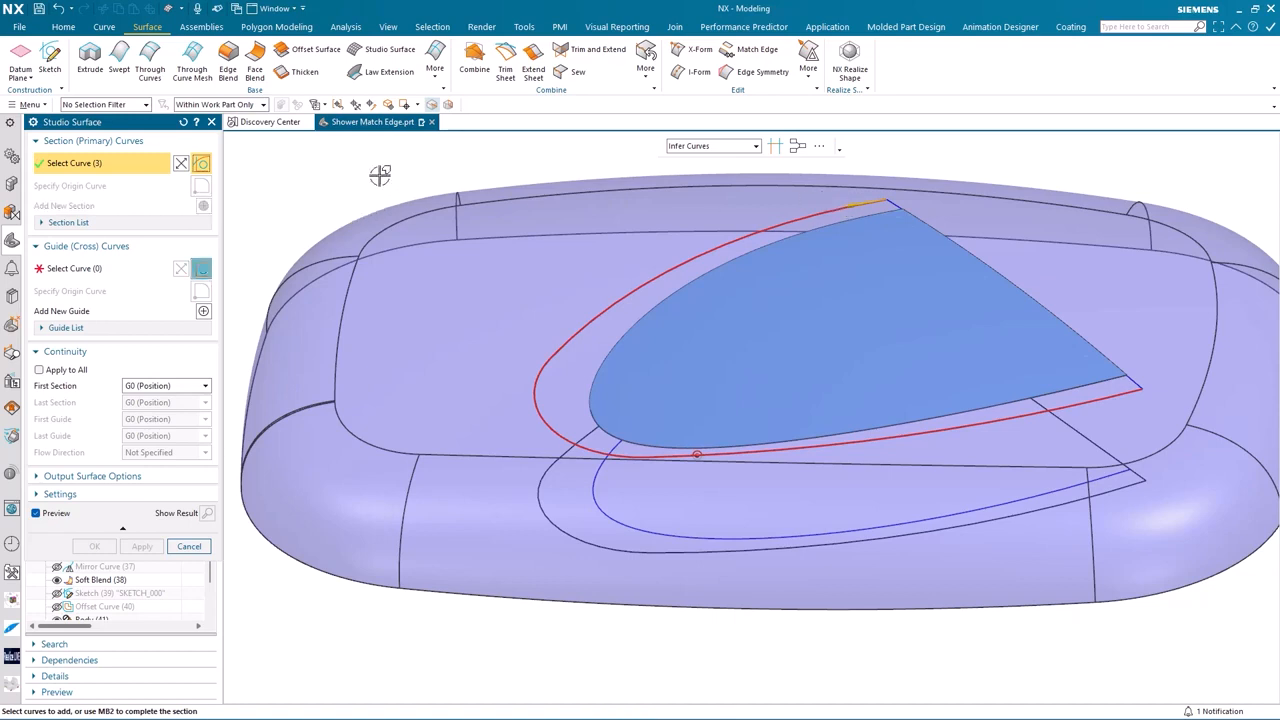
left_click(202, 268)
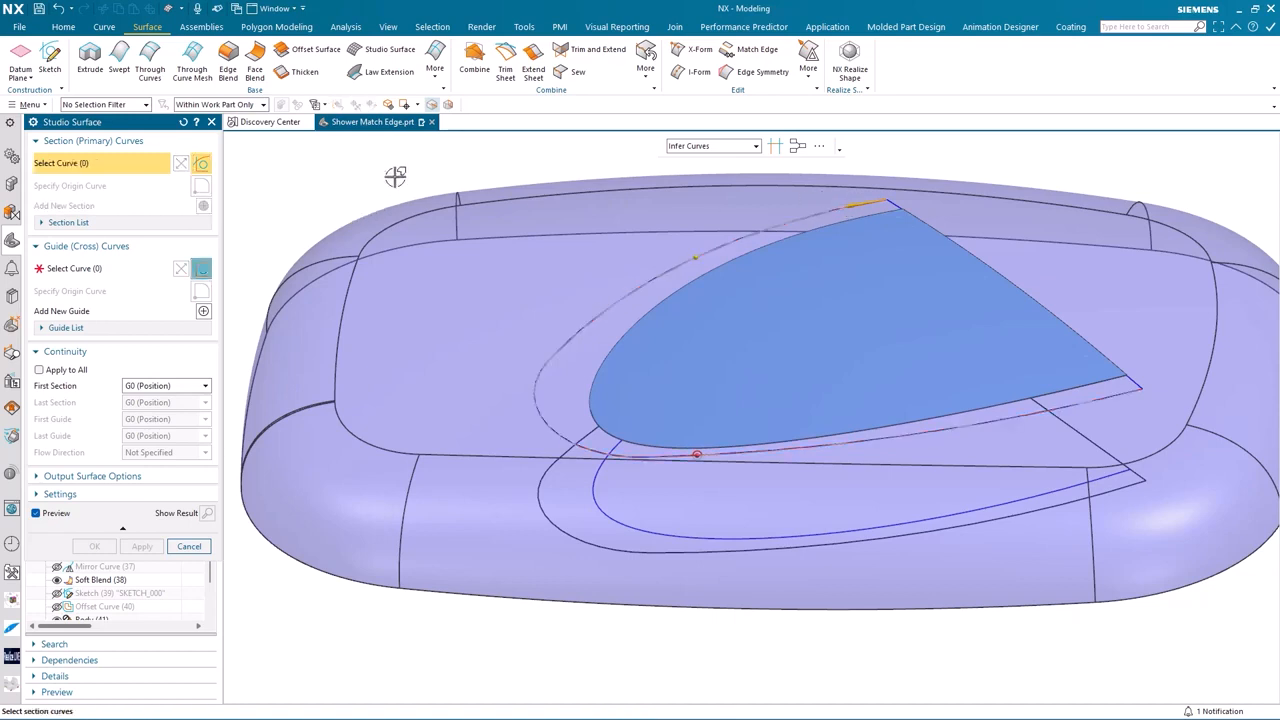
left_click(822, 225)
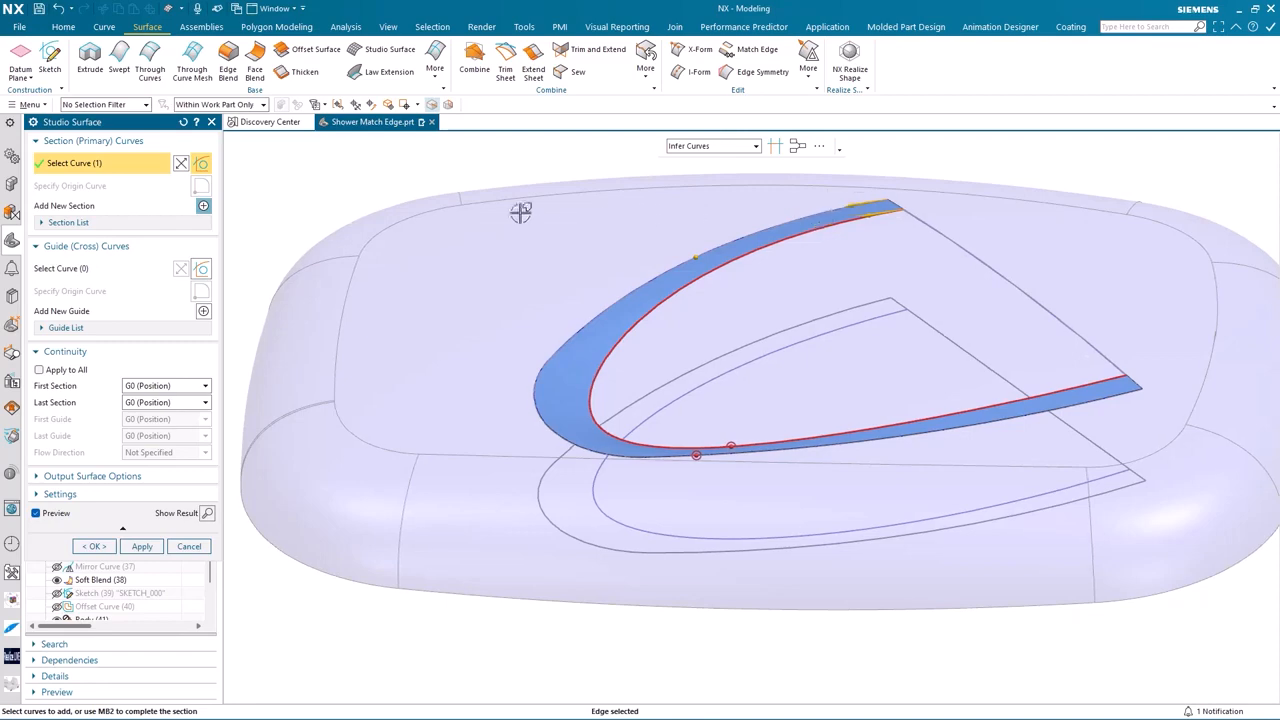
middle_click_drag(343, 213, 280, 224)
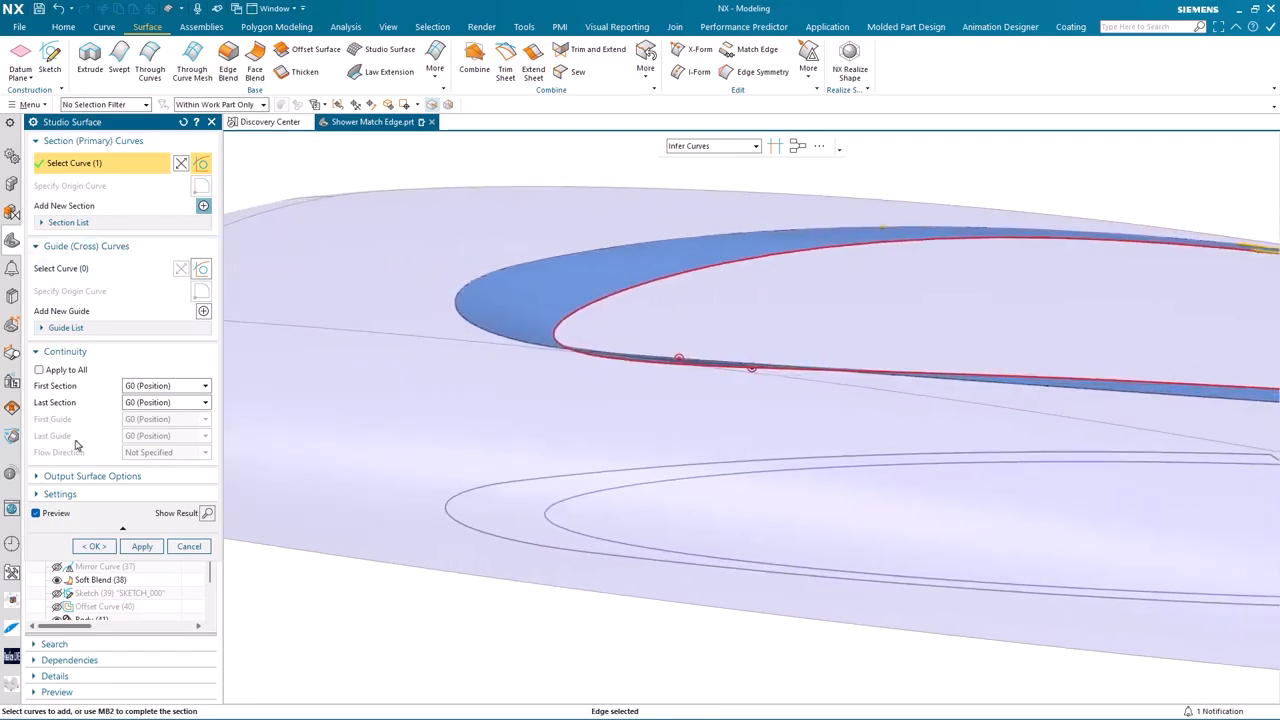
- Preview G1 (Tangent) at the last section, and set its continuity with the trimmed sheet to G2 (Curvature)
left_click(163, 403)
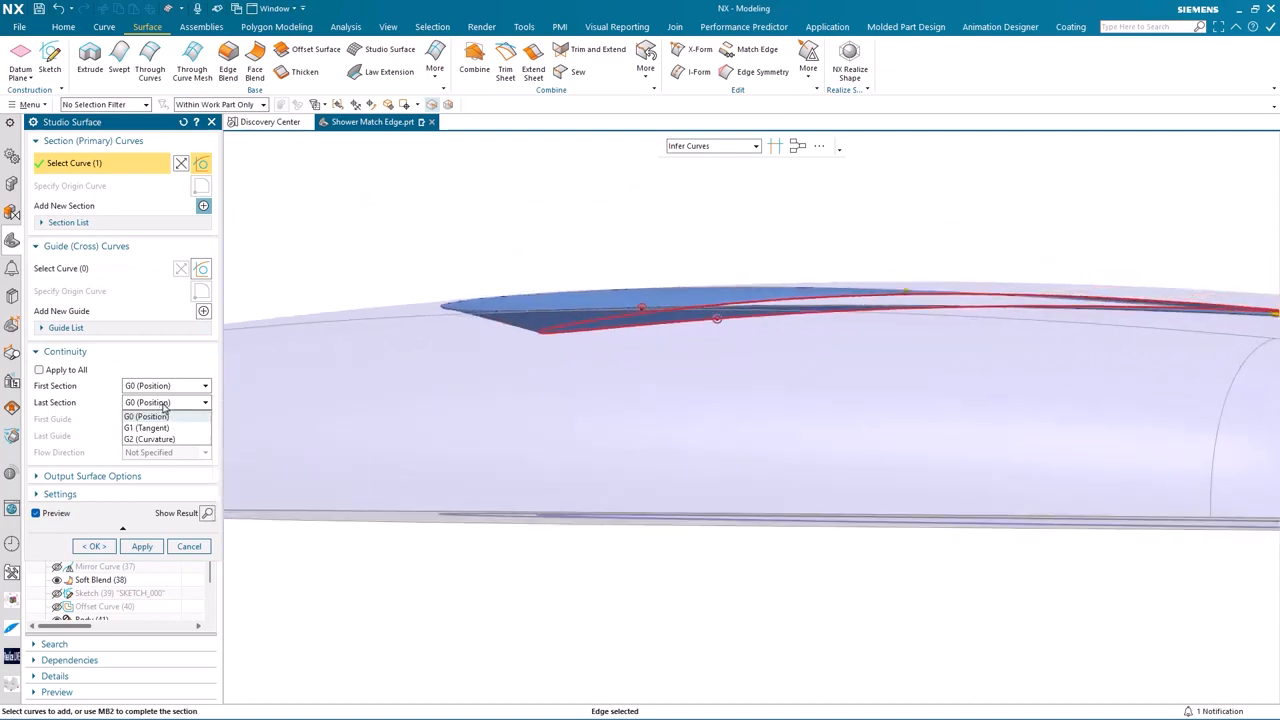
left_click(158, 428)
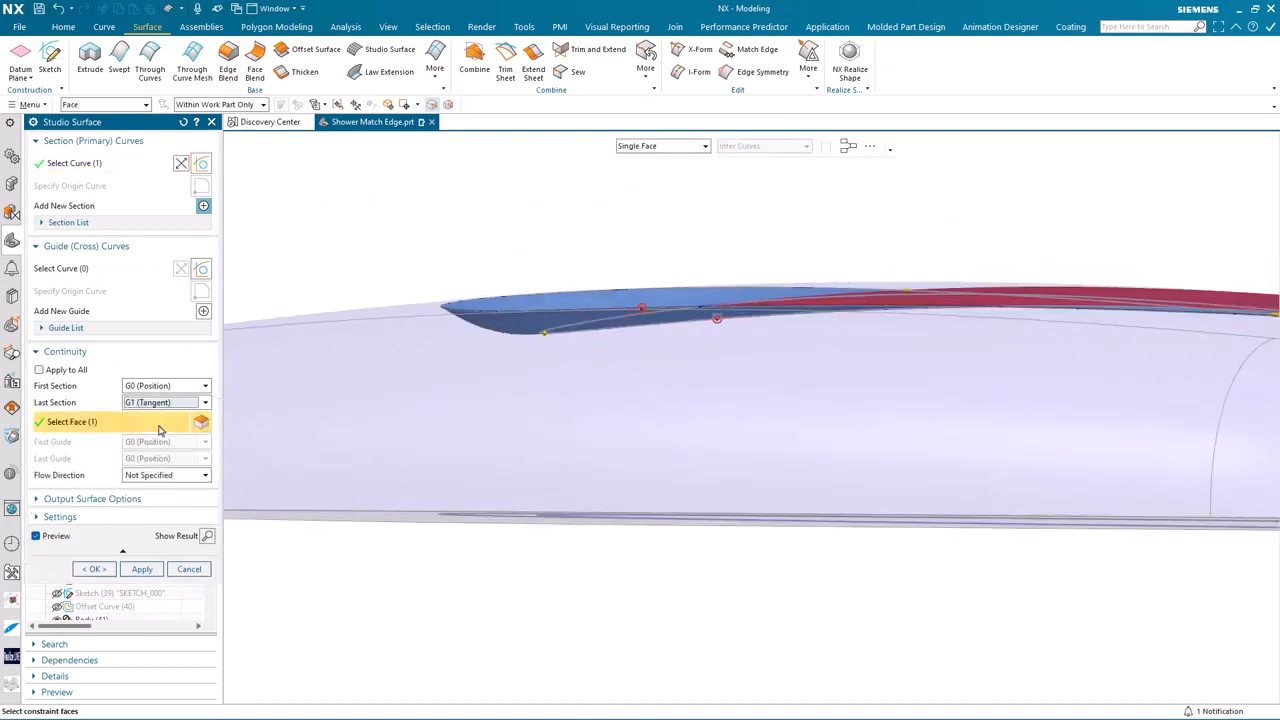
left_click(163, 403)
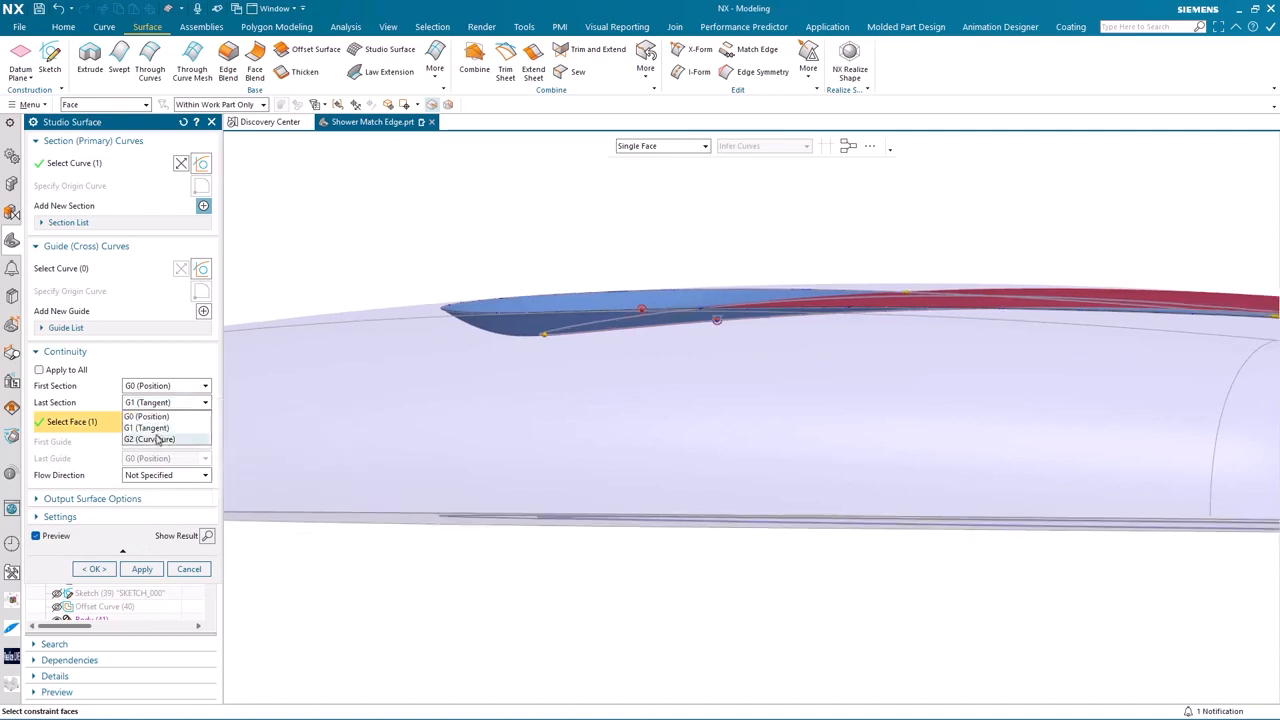
left_click(157, 440)
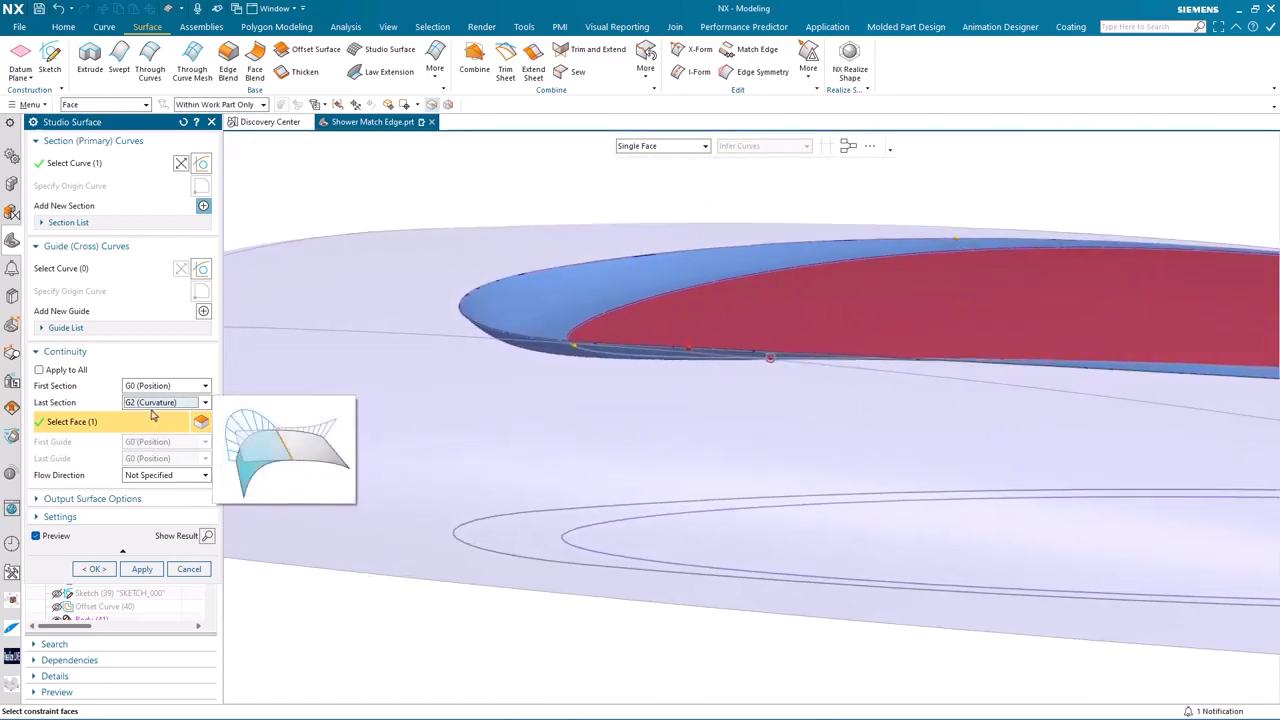
- Constrain the first section to the cover's top face, compare G1 (Tangent) with G2 (Curvature), and create the studio surface with G2
left_click(166, 387)
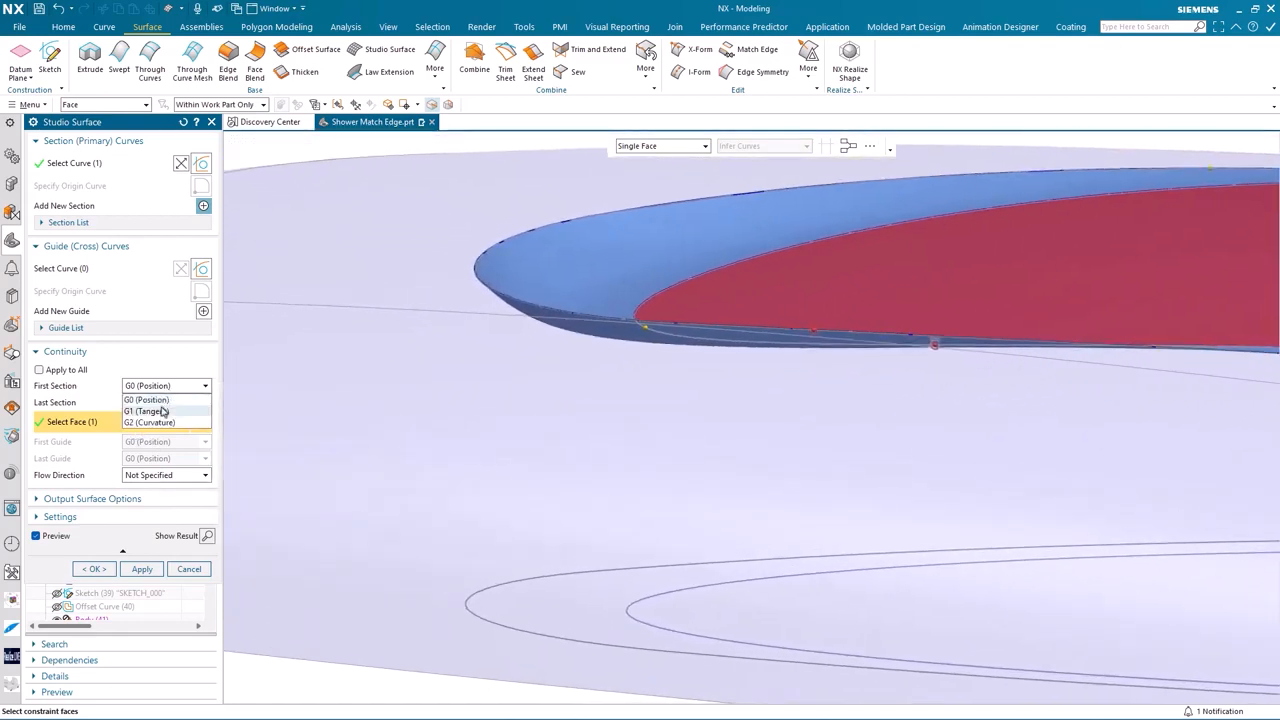
left_click(164, 411)
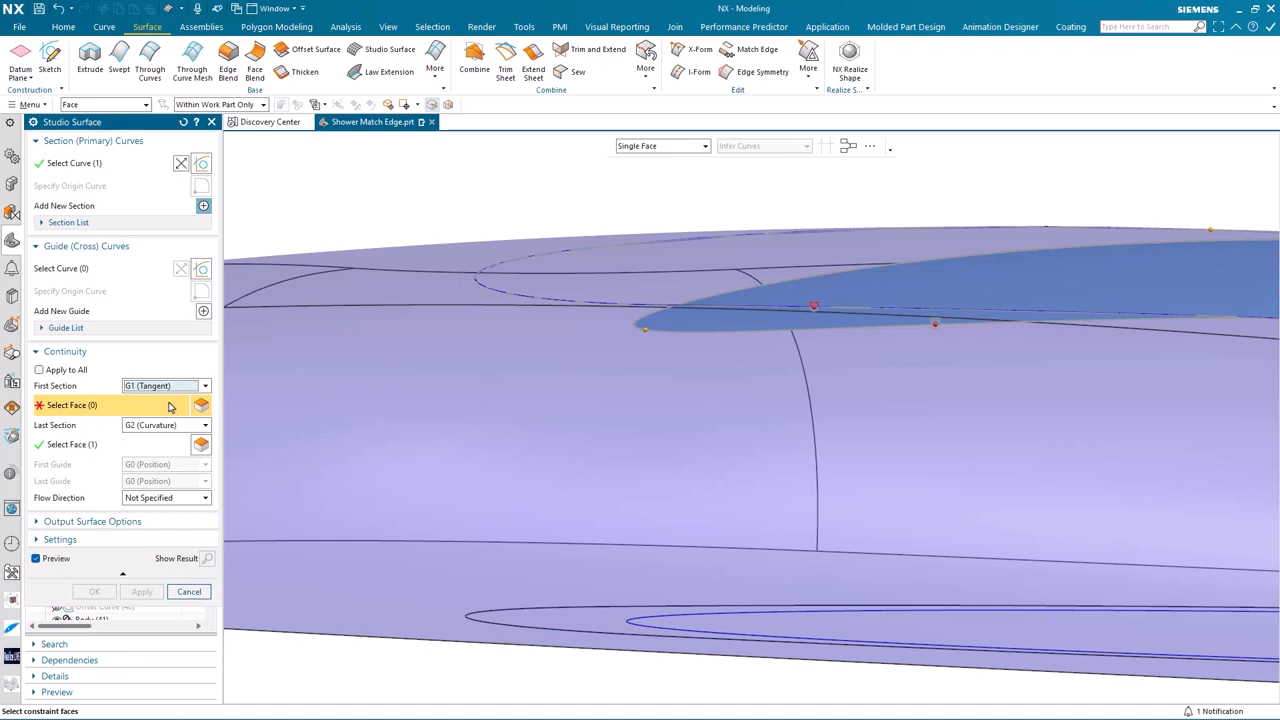
middle_click_drag(306, 300, 338, 380)
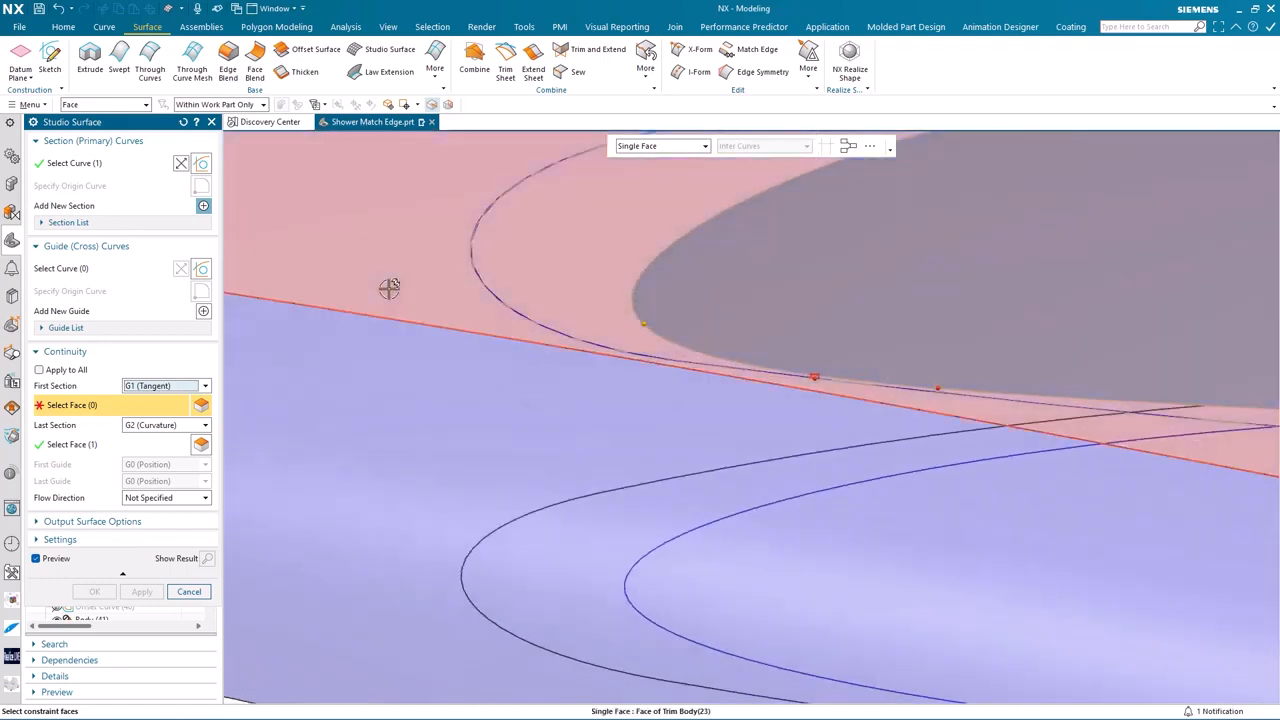
left_click(389, 288)
middle_click_drag(389, 287, 340, 319)
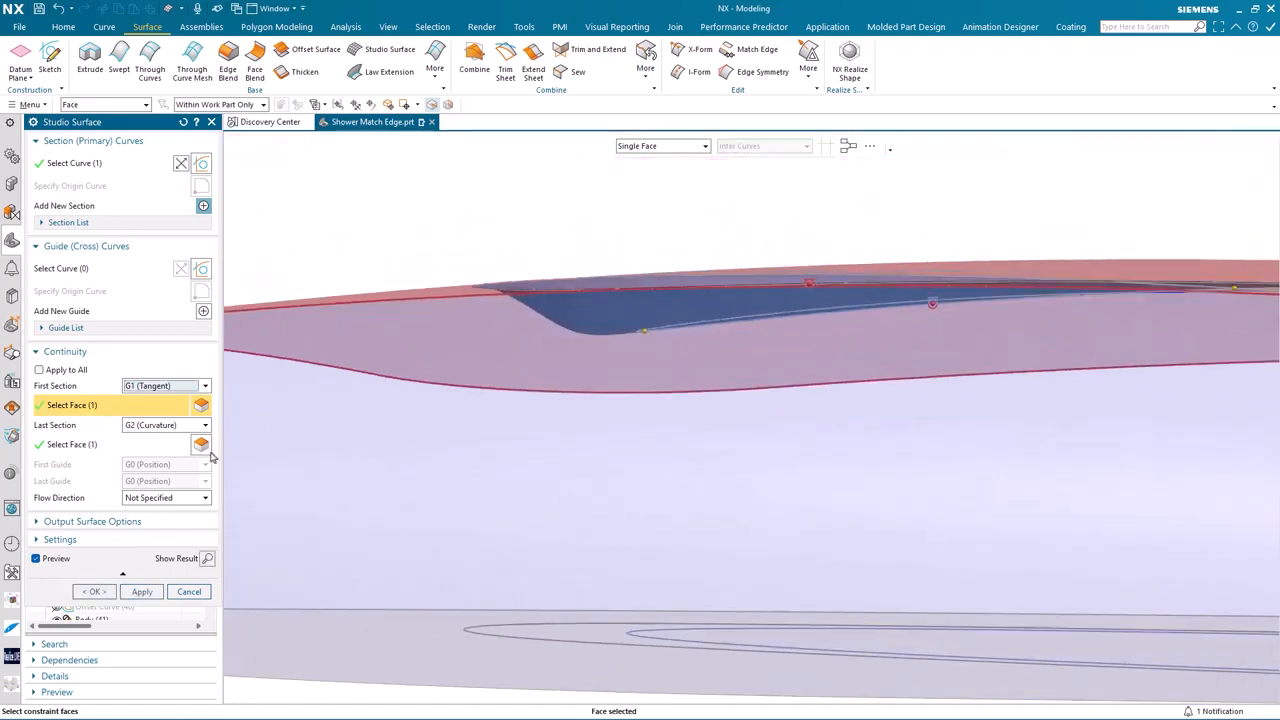
left_click(166, 387)
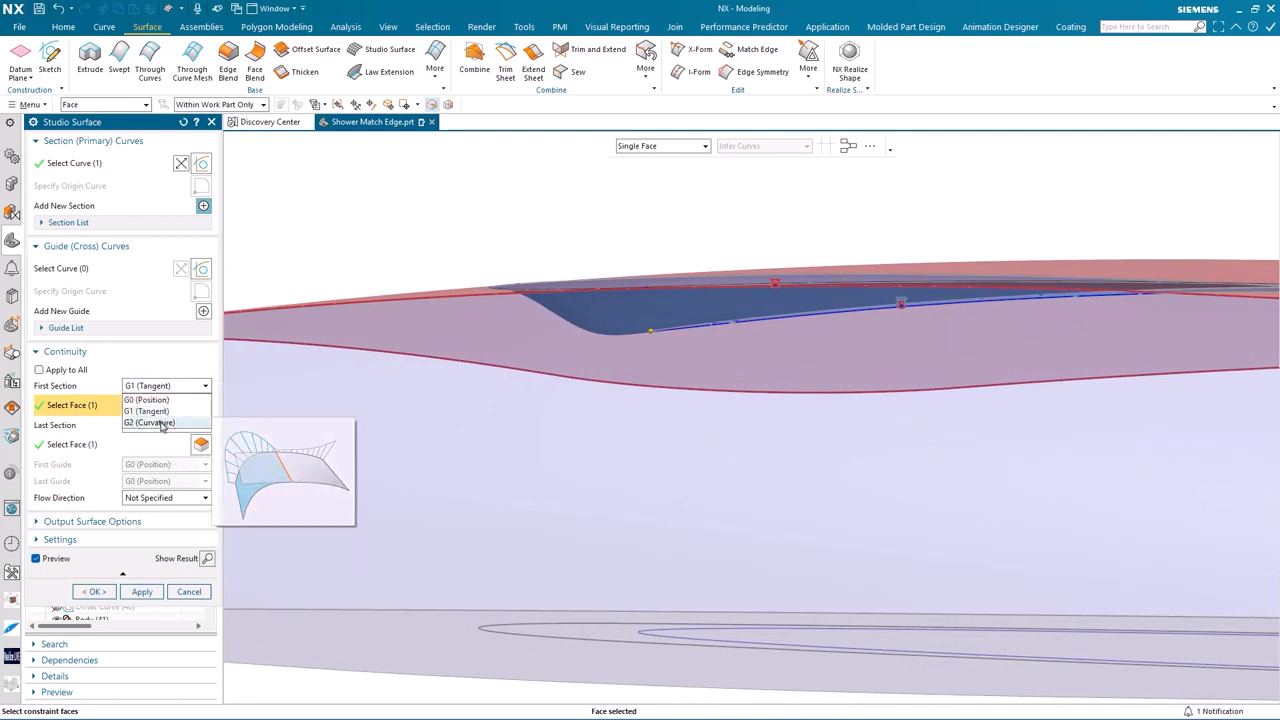
left_click(160, 423)
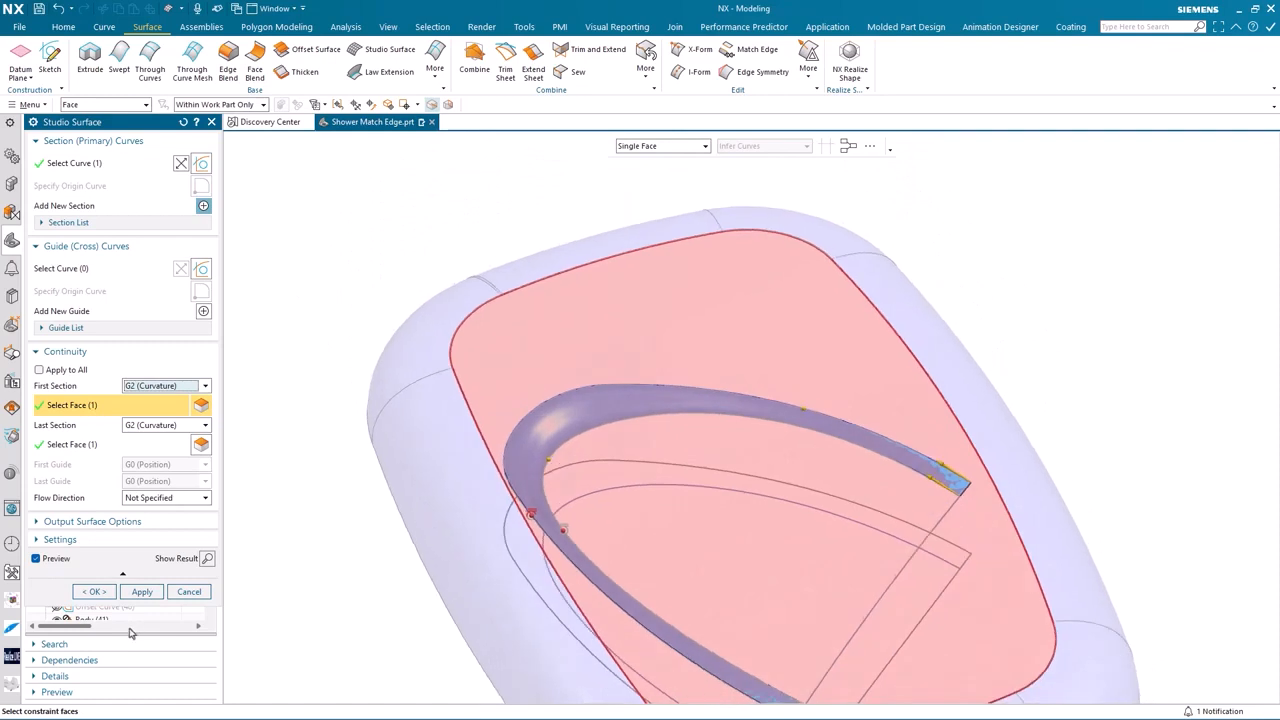
left_click(93, 591)
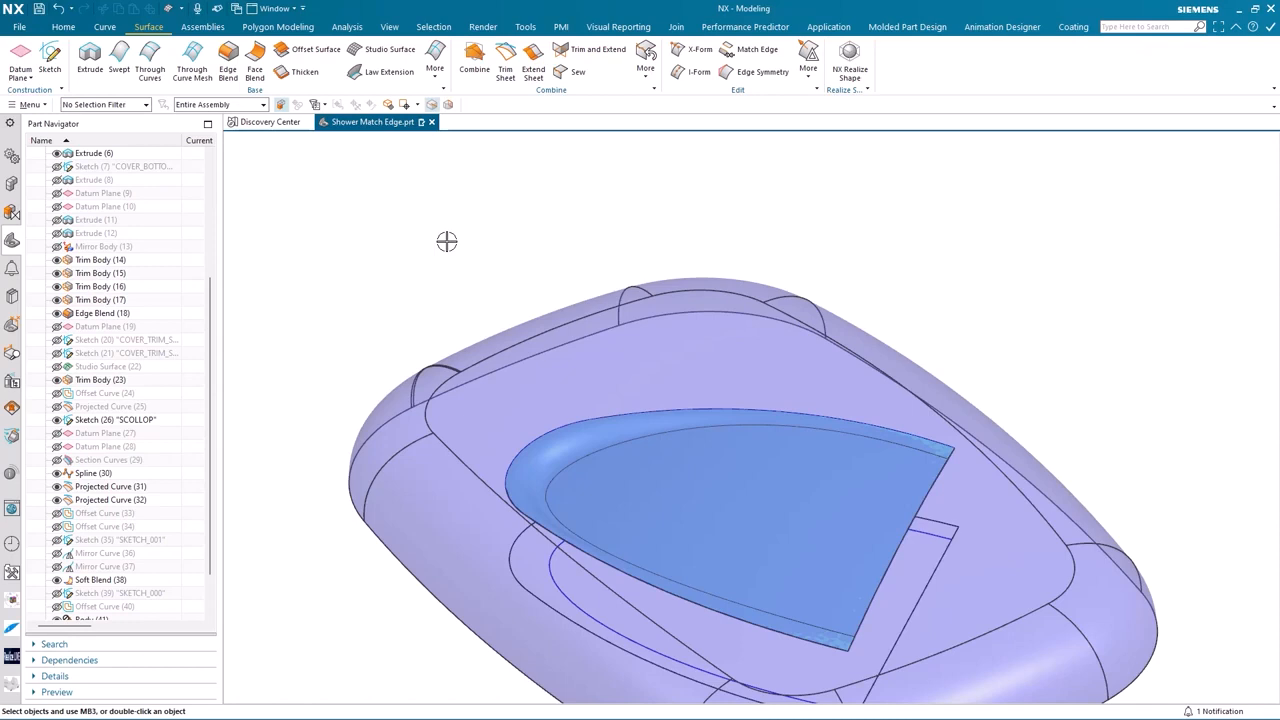
- Sew the trimmed scallop sheet and the surrounding studio surface into one sheet body
middle_click_drag(447, 241, 571, 169)
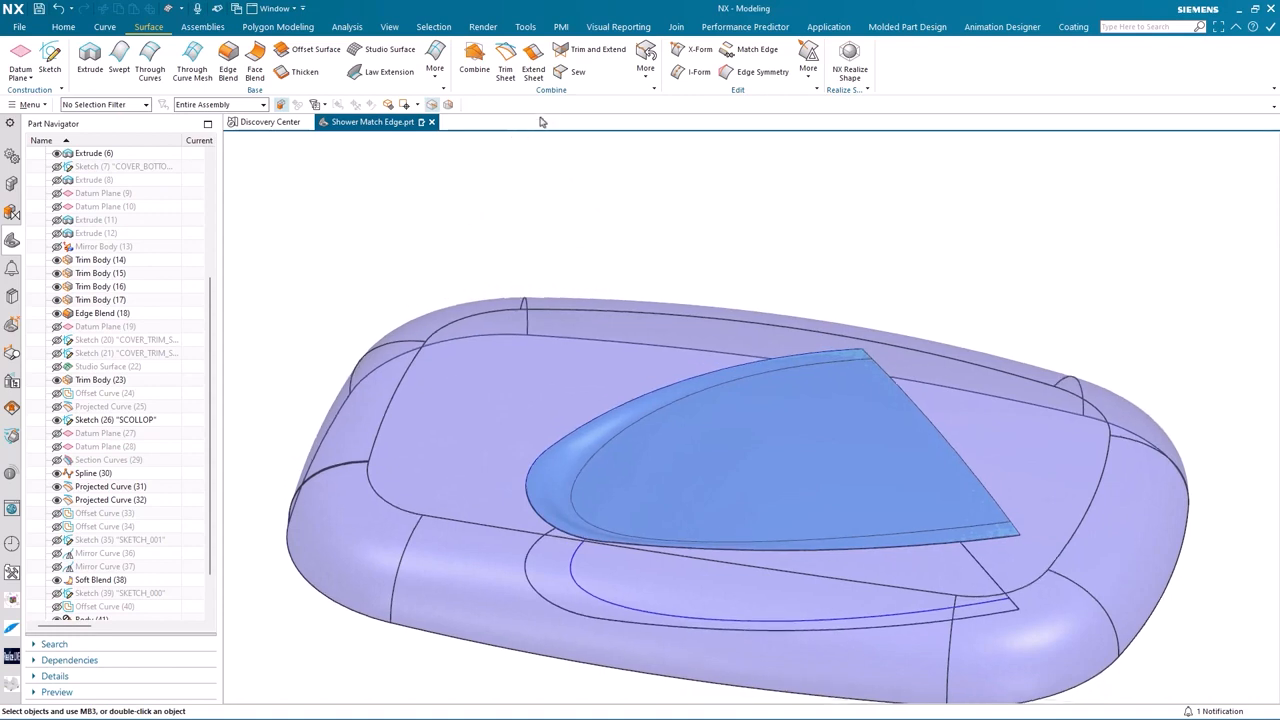
left_click(563, 73)
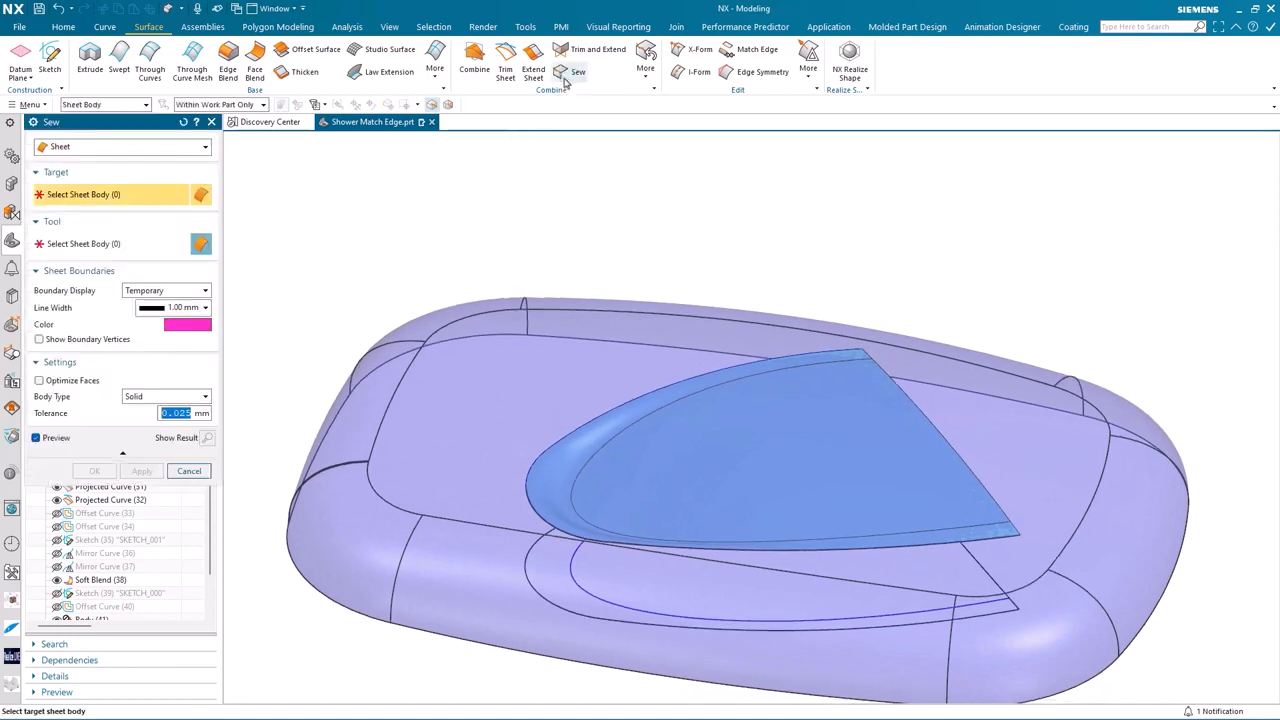
left_click(672, 420)
left_click(611, 372)
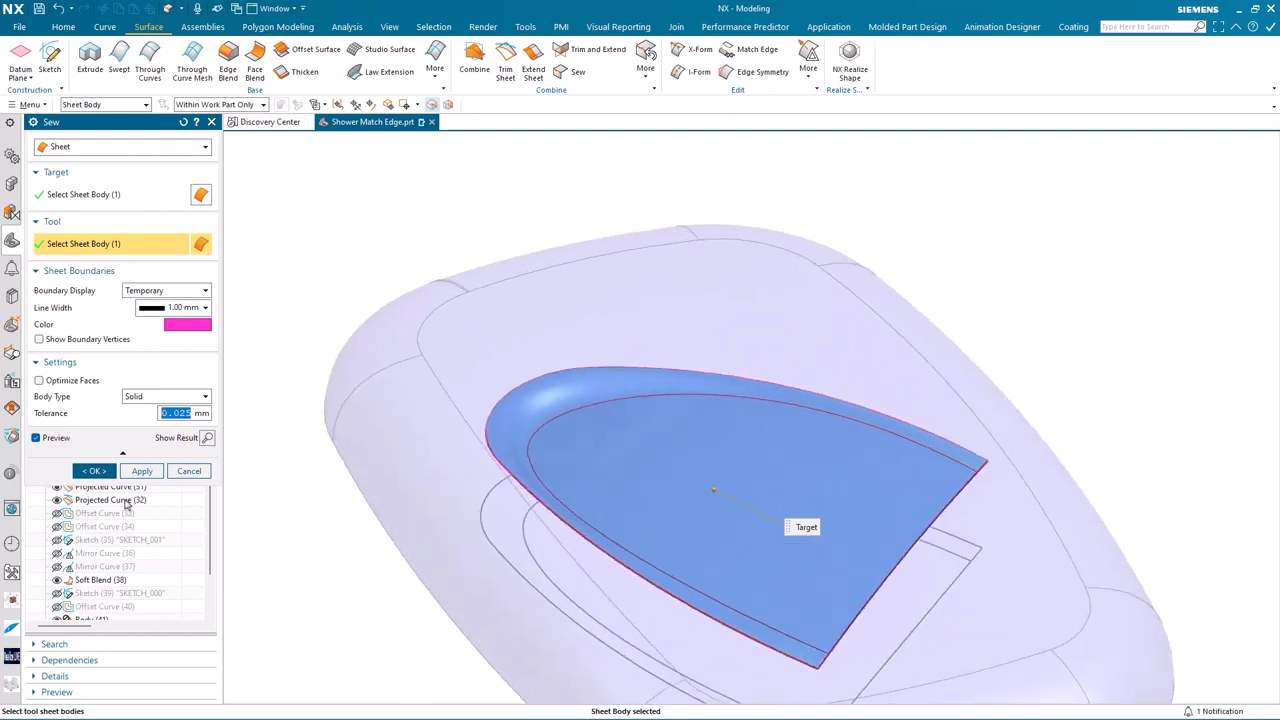
left_click(105, 475)
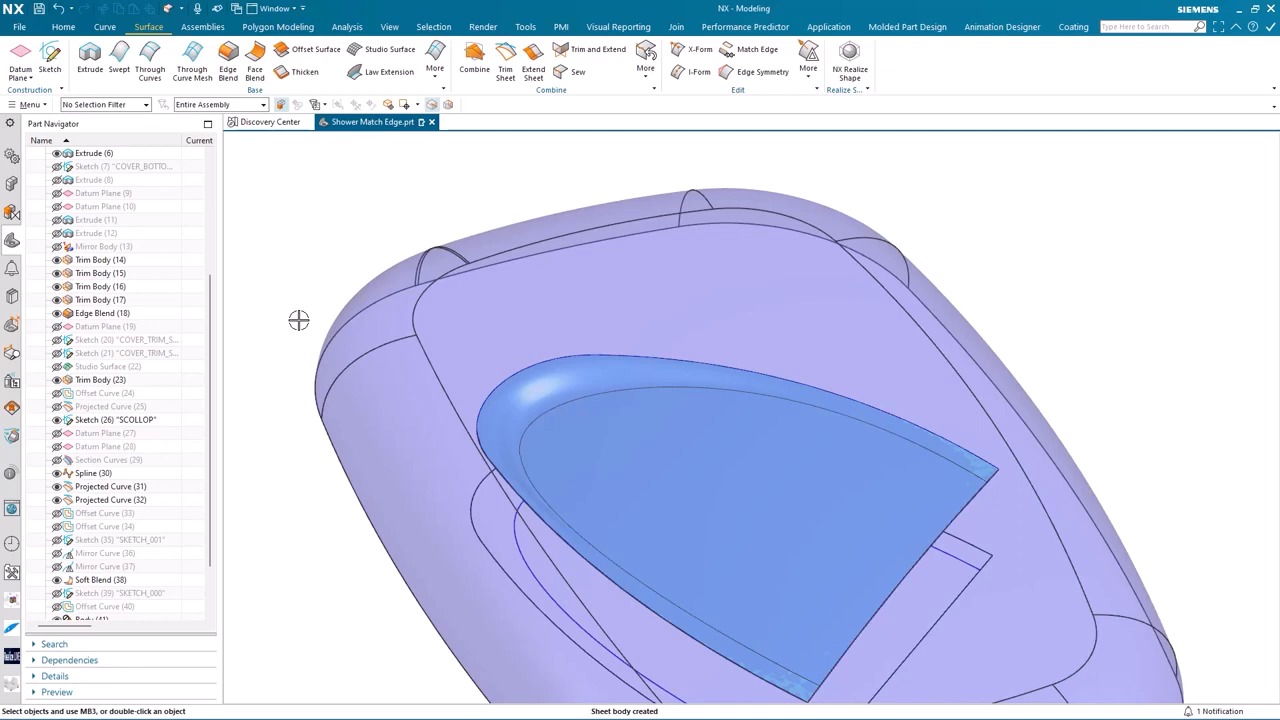
- Patch the sewn scallop sheet into the shower cover body, with the cover as target and the sheet as tool
middle_click_drag(540, 163, 606, 136)
left_click(647, 80)
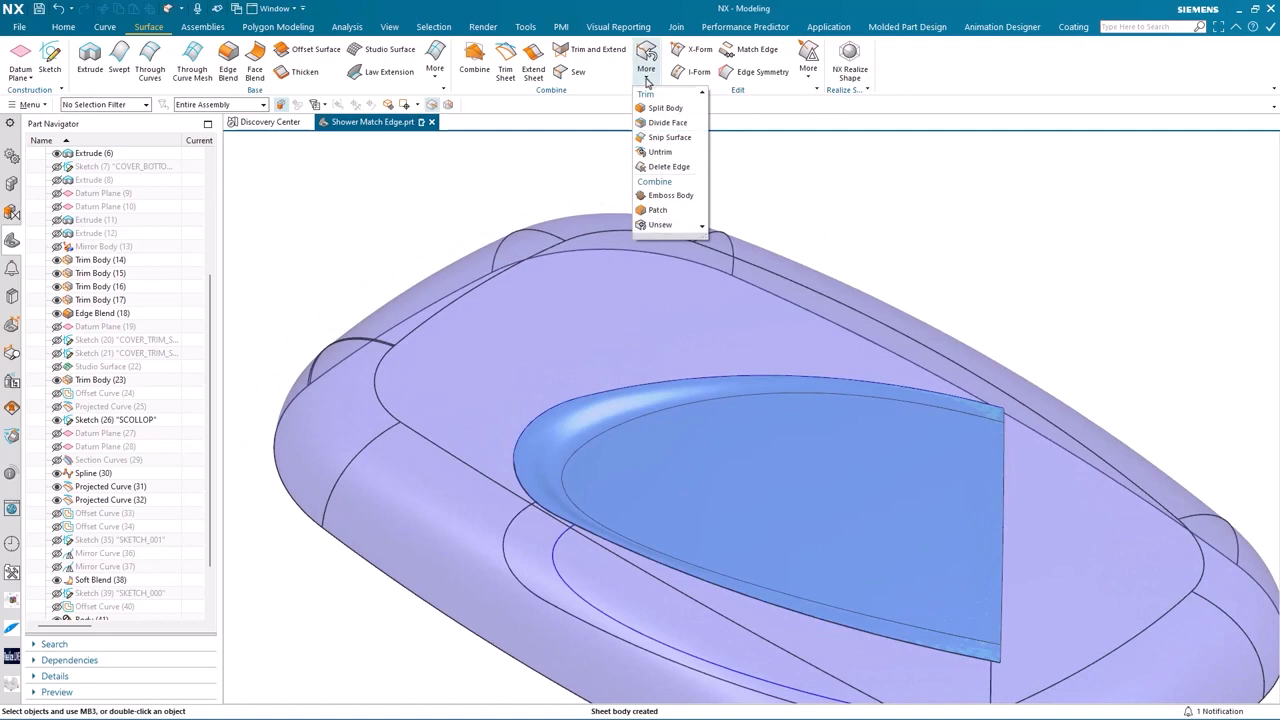
left_click(651, 207)
left_click(595, 302)
middle_click_drag(594, 300, 701, 376)
left_click(701, 376)
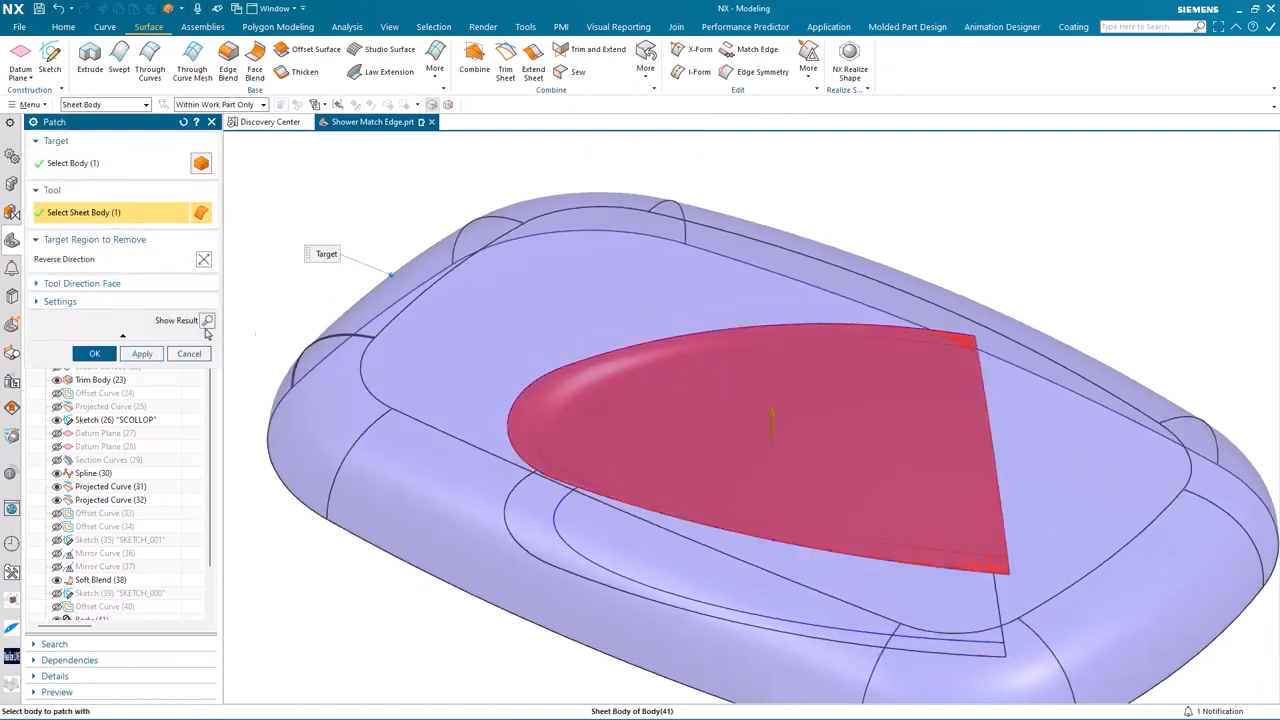
left_click(95, 354)
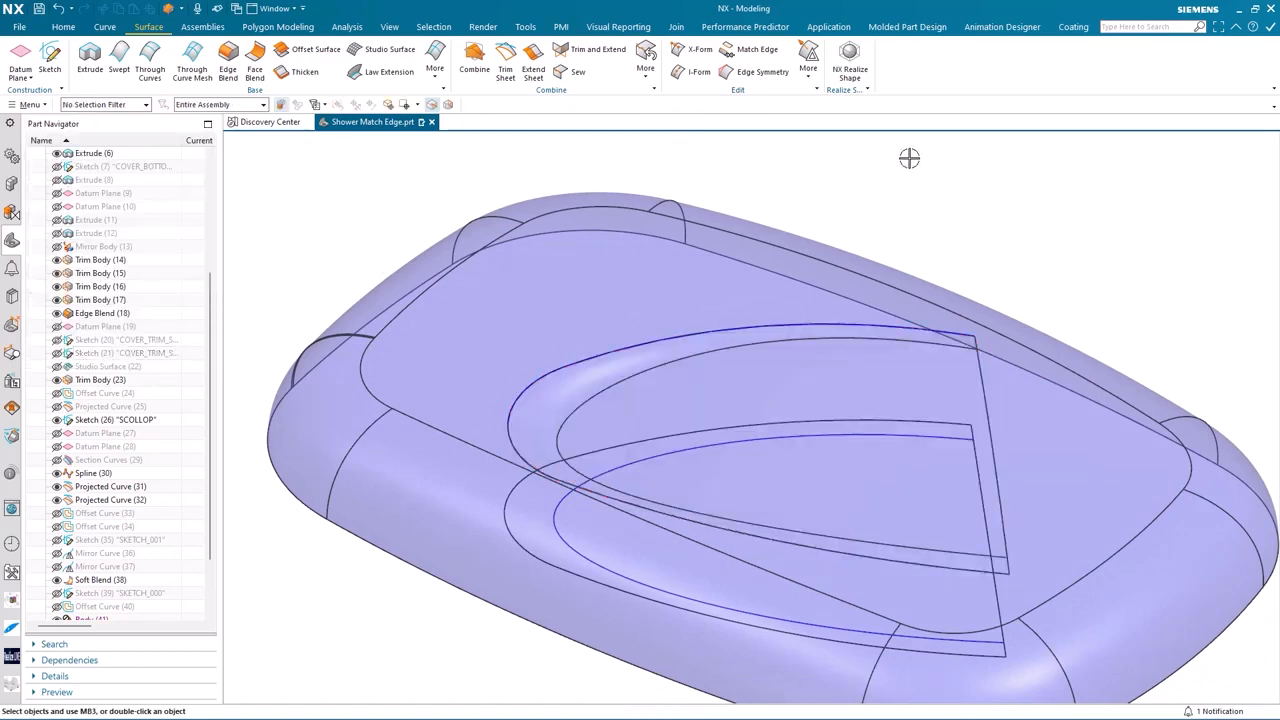
middle_click_drag(909, 157, 877, 156)
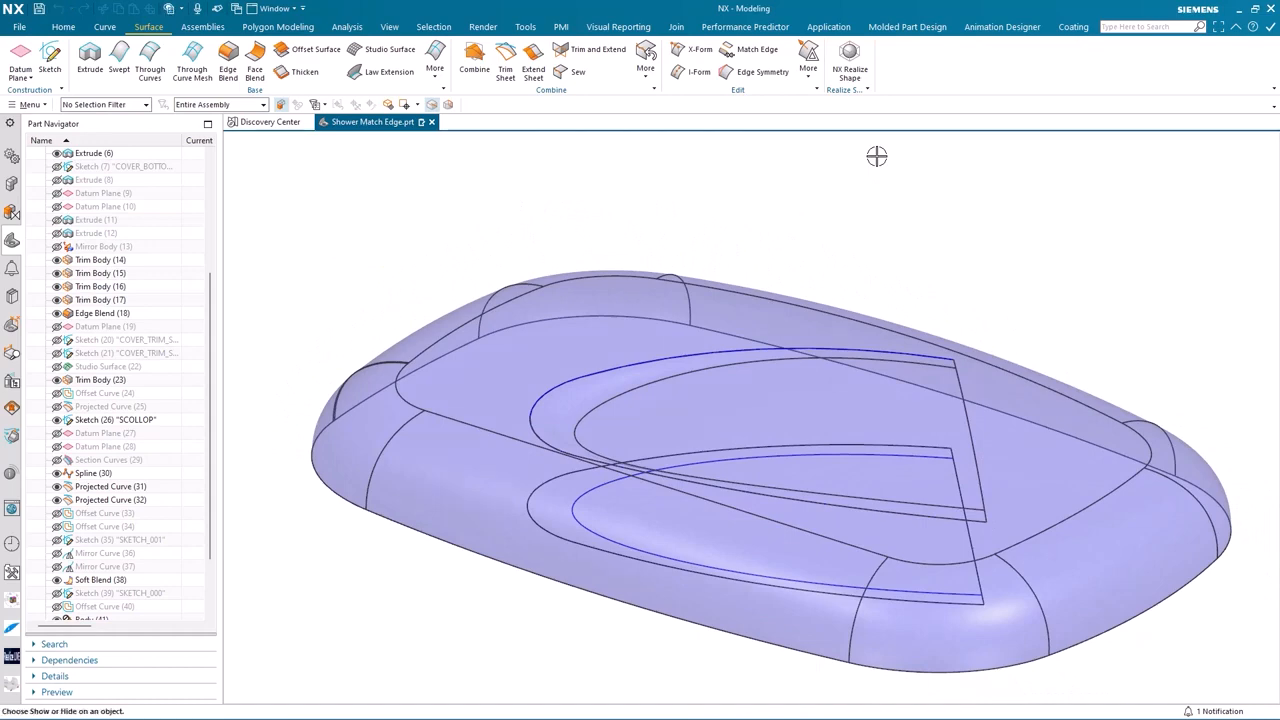
- Hide all curves and sketches so that only the shower cover body is displayed
key("ctrl+w")
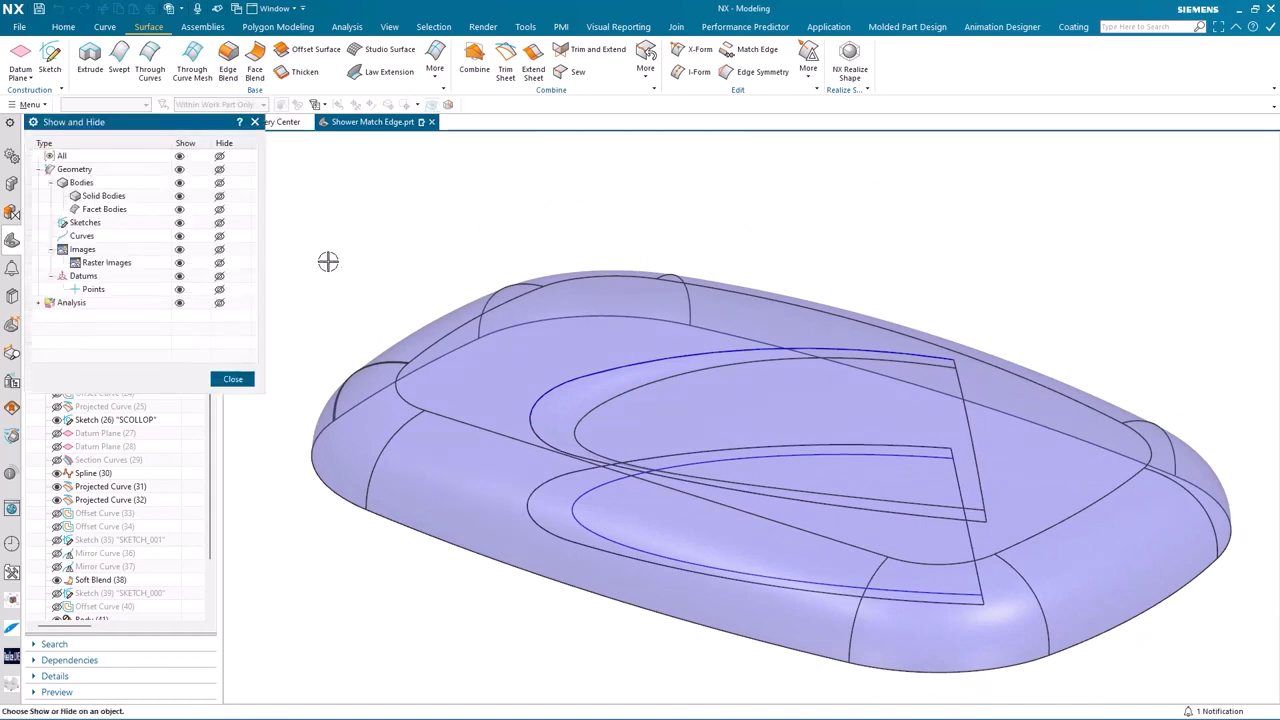
left_click(219, 235)
middle_click(341, 258)
middle_click_drag(341, 258, 334, 249)
key("ctrl+w")
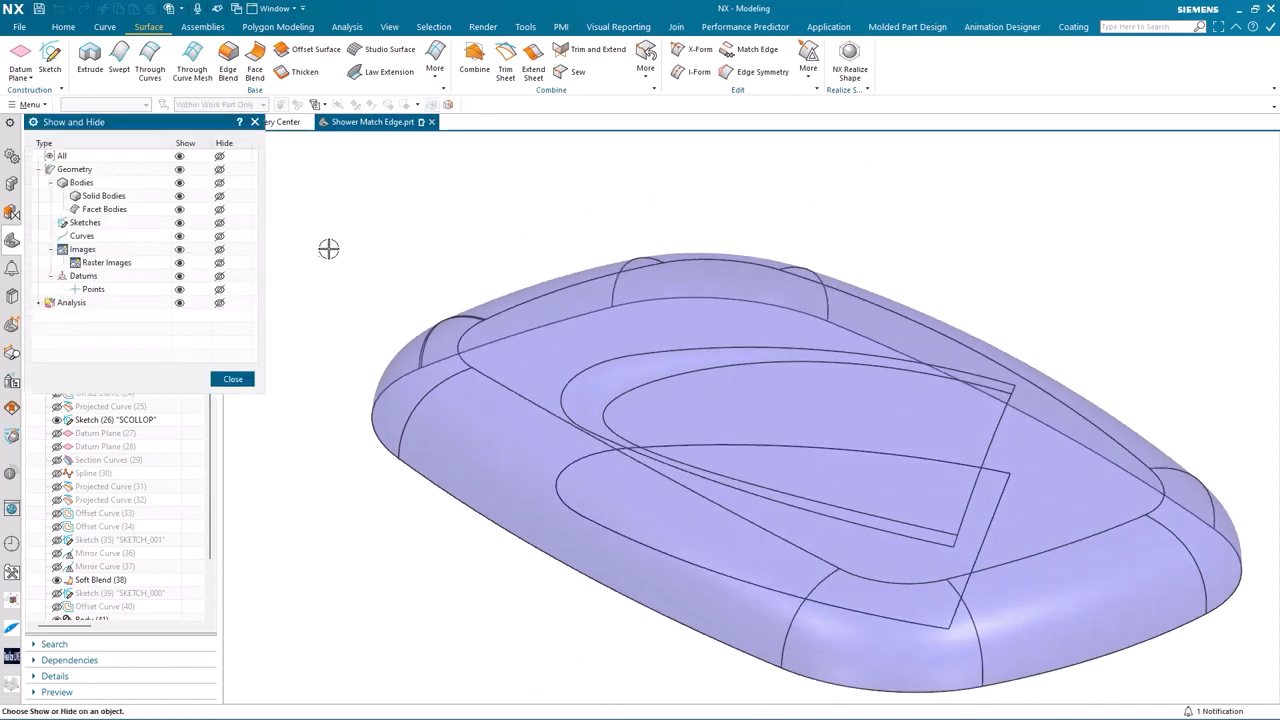
left_click(220, 224)
left_click(238, 377)
mouse_move(254, 363)
middle_mouse_down()
mouse_move(378, 207)
mouse_move(517, 149)
middle_mouse_up()
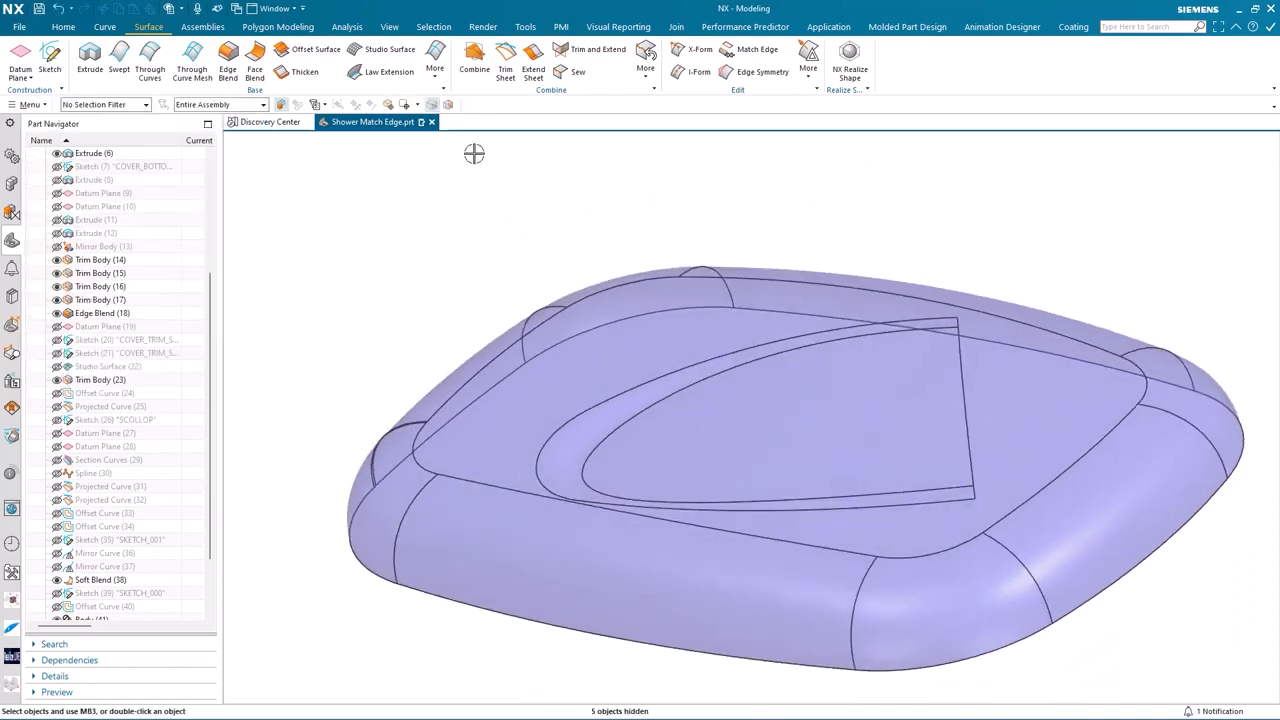
- Remove the translucency of the cover body and display the model shaded without edges
left_click(347, 26)
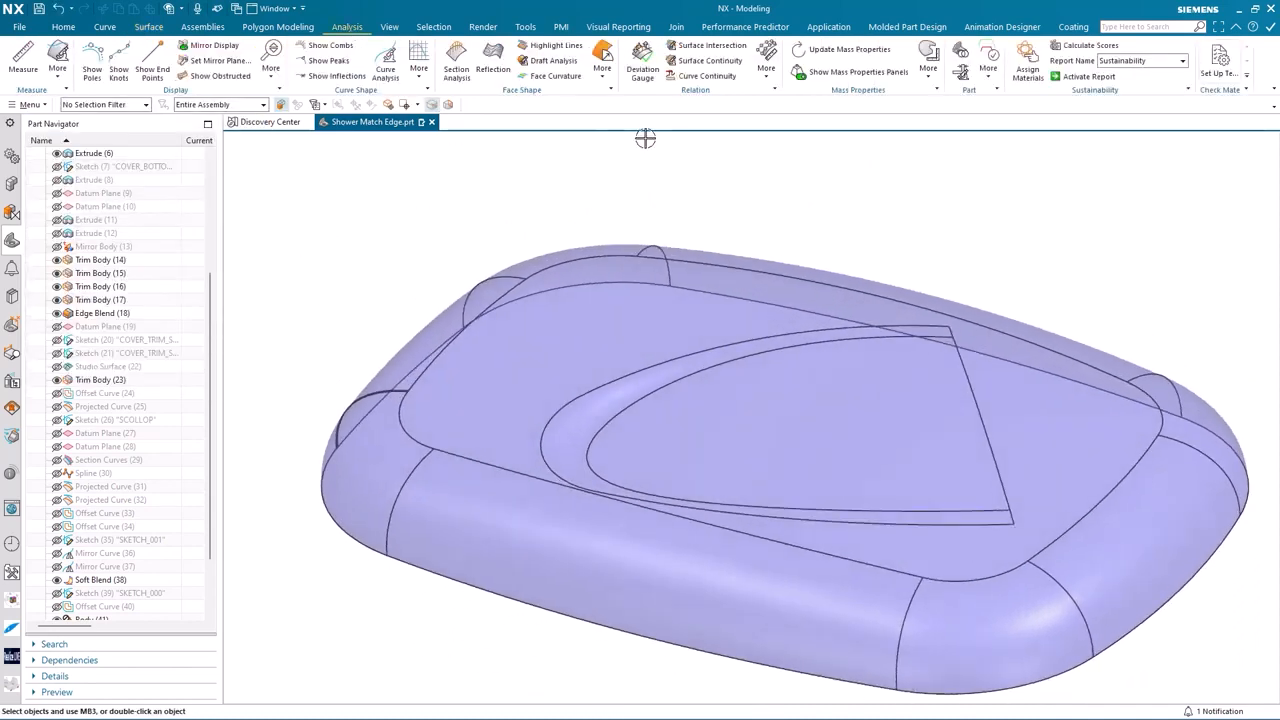
key("ctrl+j")
left_click(565, 275)
left_click(142, 398)
left_click_drag(148, 307, 23, 320)
left_click(94, 515)
middle_click_drag(394, 223, 332, 230)
right_click_drag(332, 230, 363, 205)
mouse_move(369, 200)
middle_mouse_down()
mouse_move(305, 220)
mouse_move(420, 209)
mouse_move(390, 177)
mouse_move(434, 154)
mouse_move(480, 95)
middle_mouse_up()
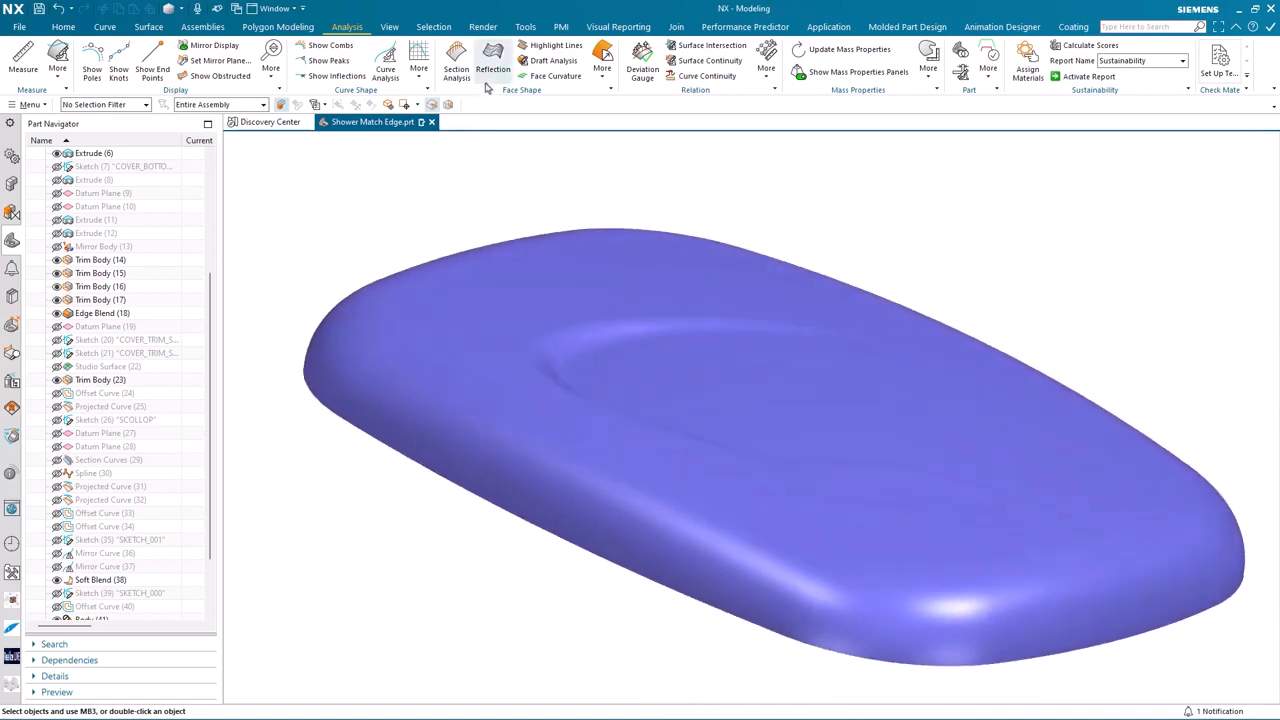
- Check the cover's top and scallop faces with a reflection analysis using 128 thin horizontal line images, and return to the shaded display
left_click(495, 70)
left_click(588, 334)
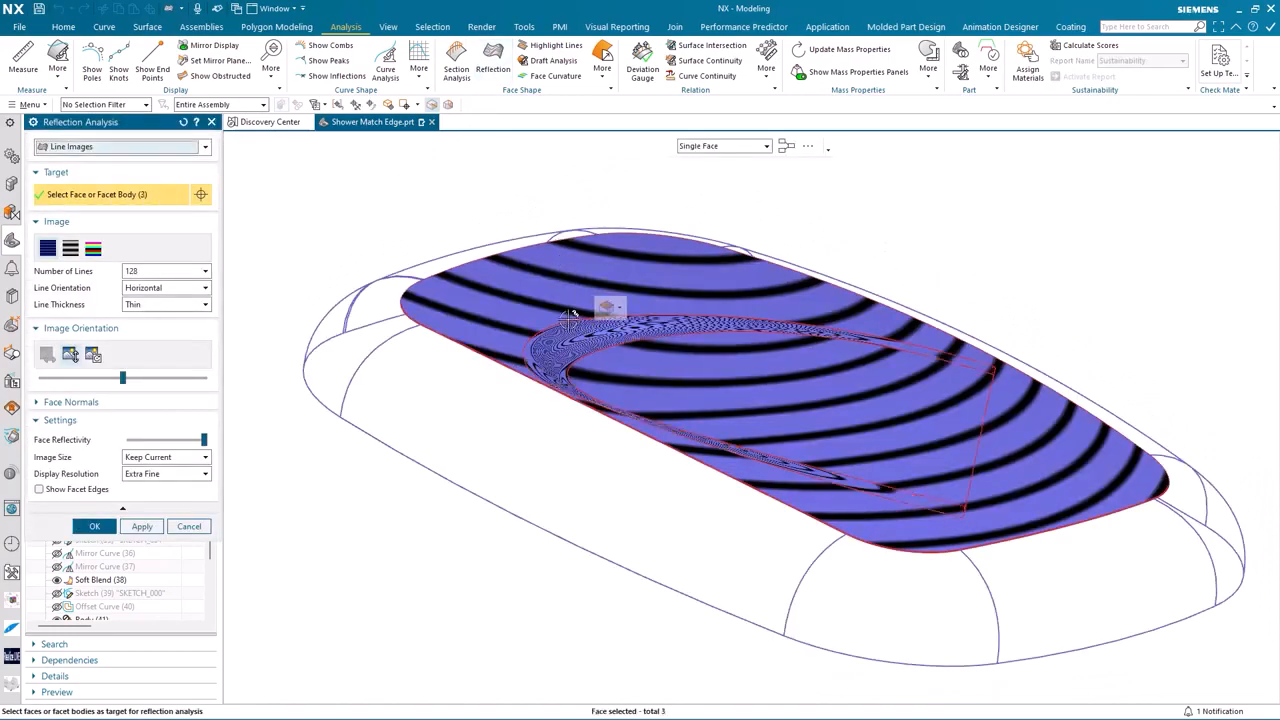
middle_click_drag(588, 334, 310, 212)
left_click(94, 526)
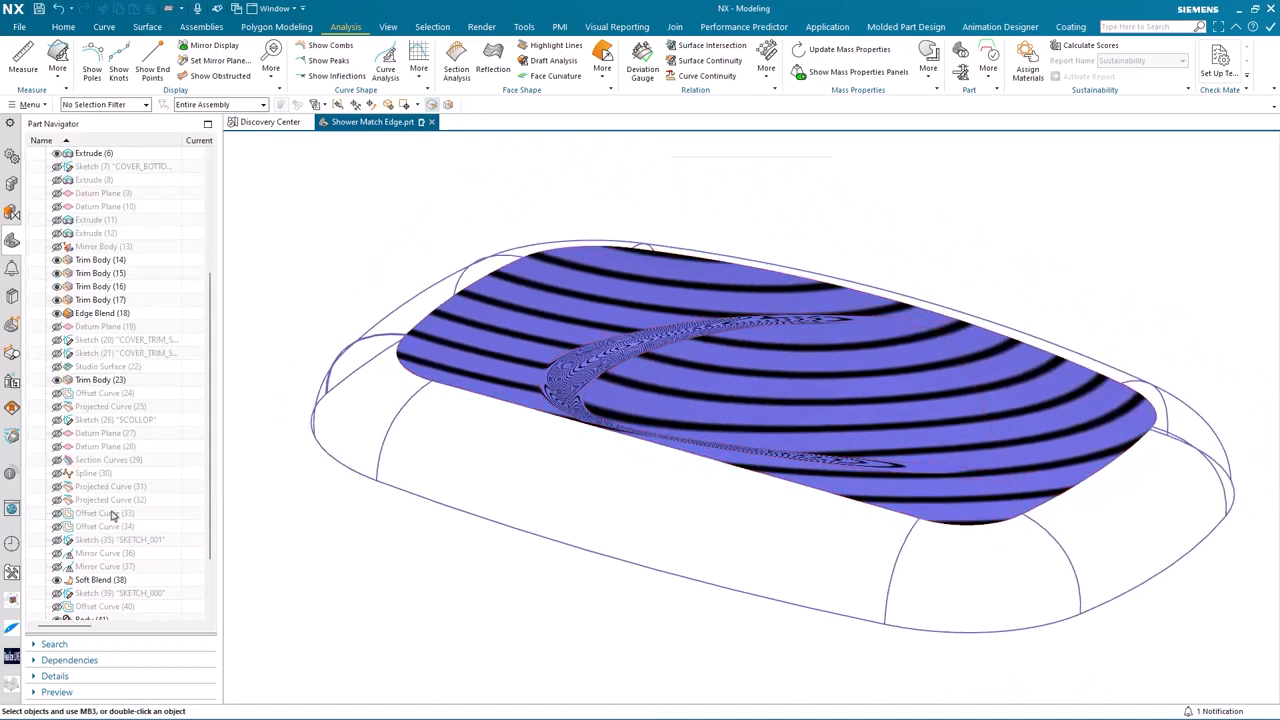
right_click(285, 290)
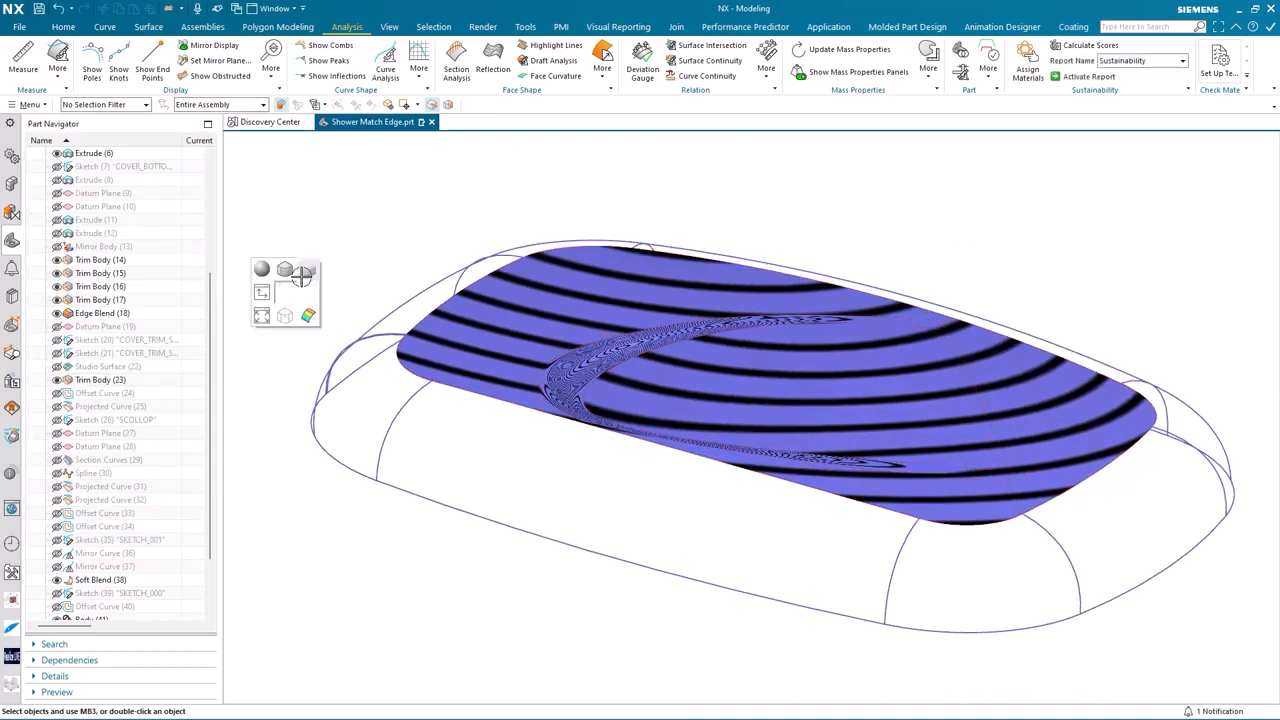
left_click(308, 269)
middle_click_drag(354, 194, 343, 189)
left_click(63, 27)
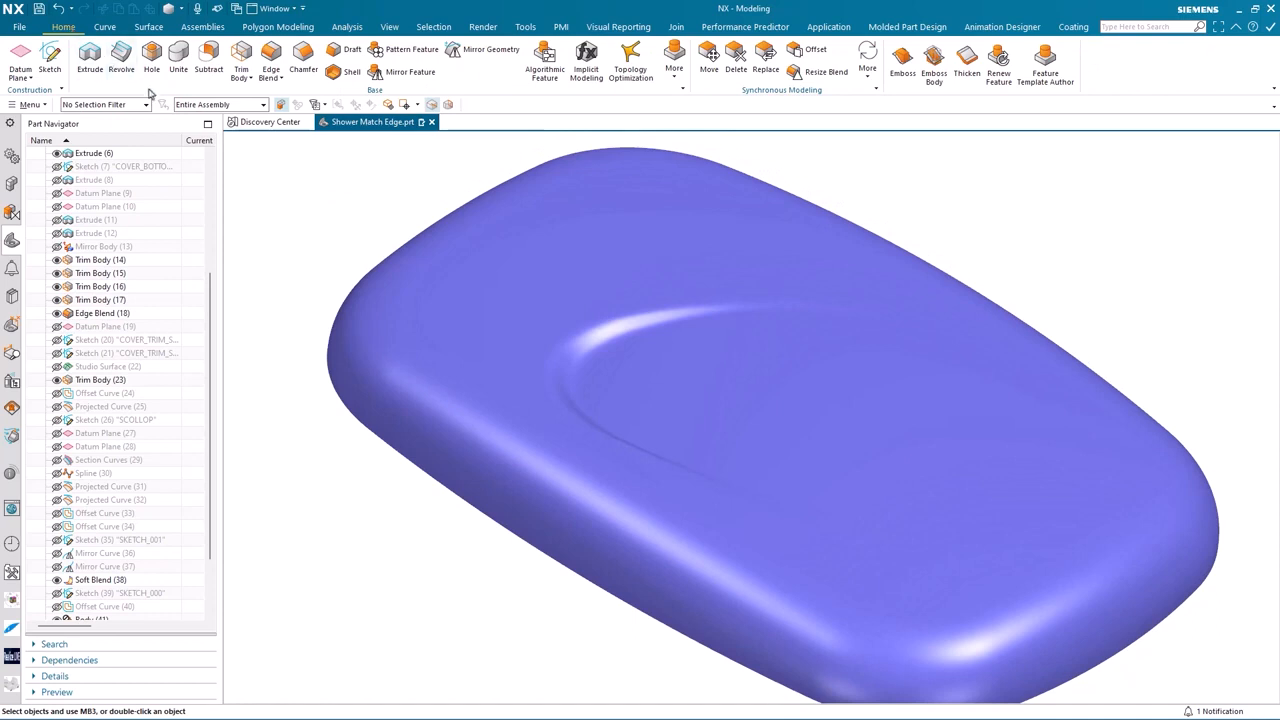
left_click(340, 72)
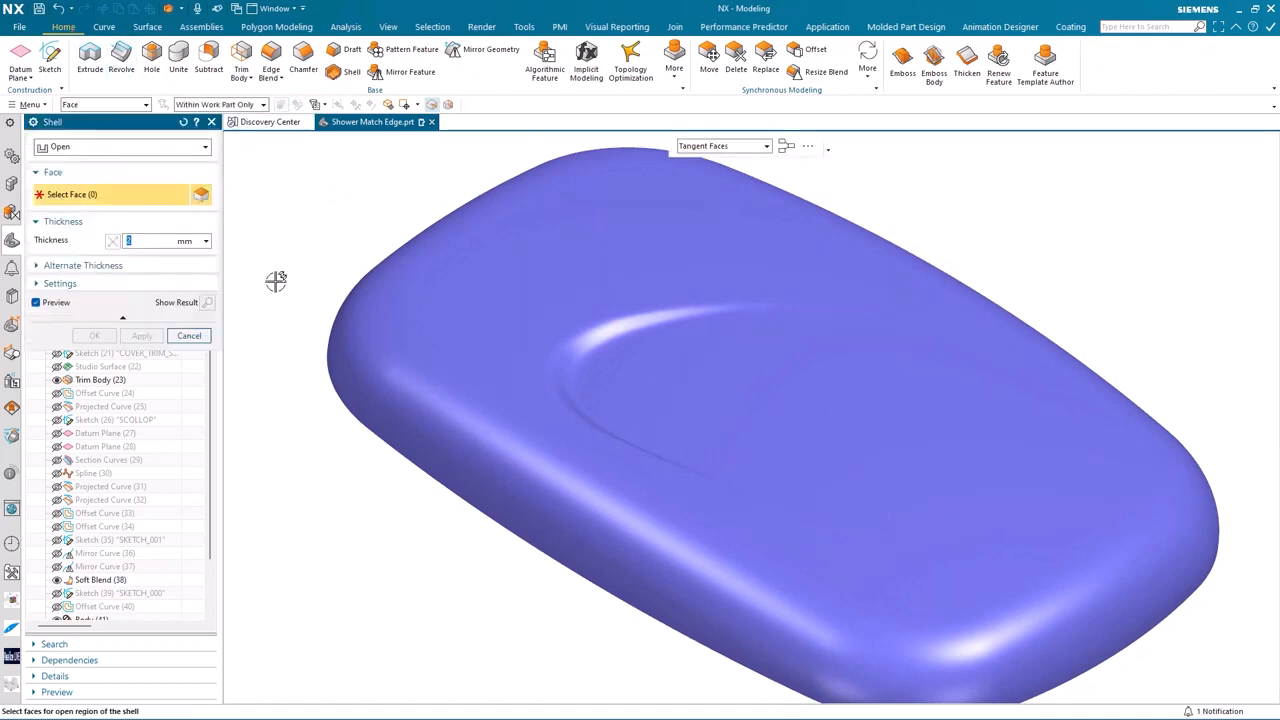
middle_click_drag(276, 281, 335, 345)
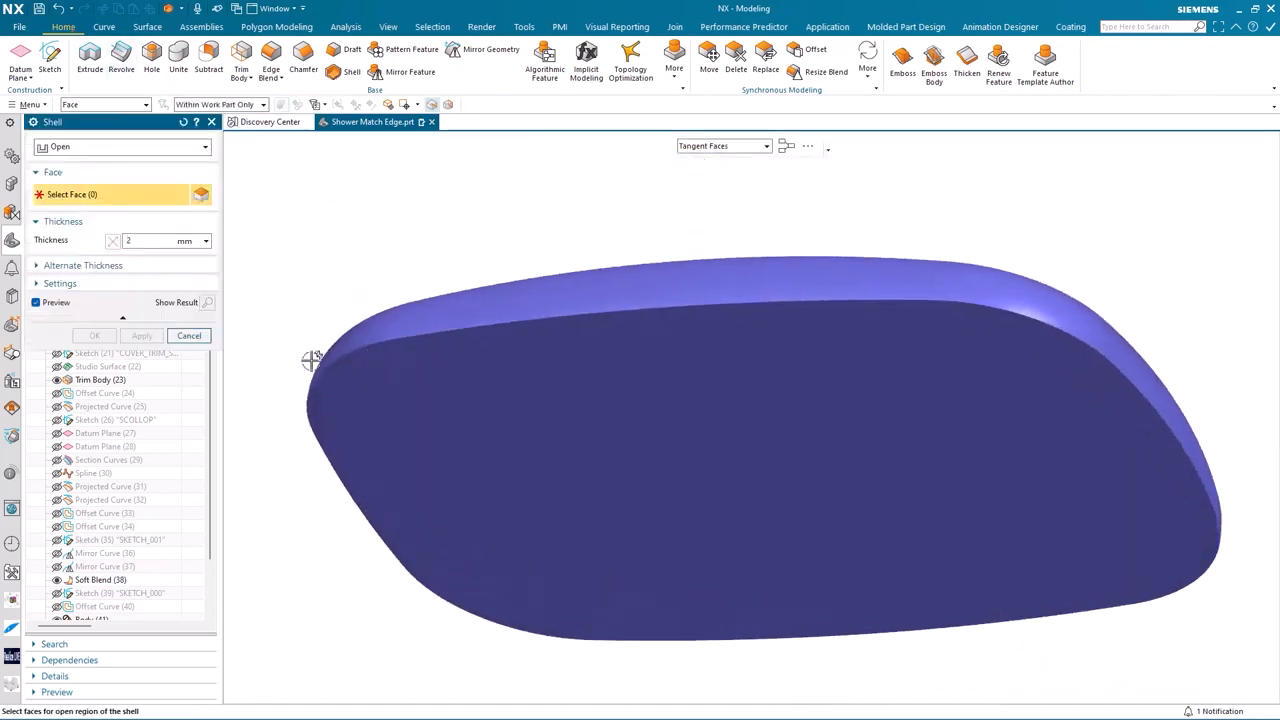
key("Escape")
middle_click_drag(346, 237, 283, 235)
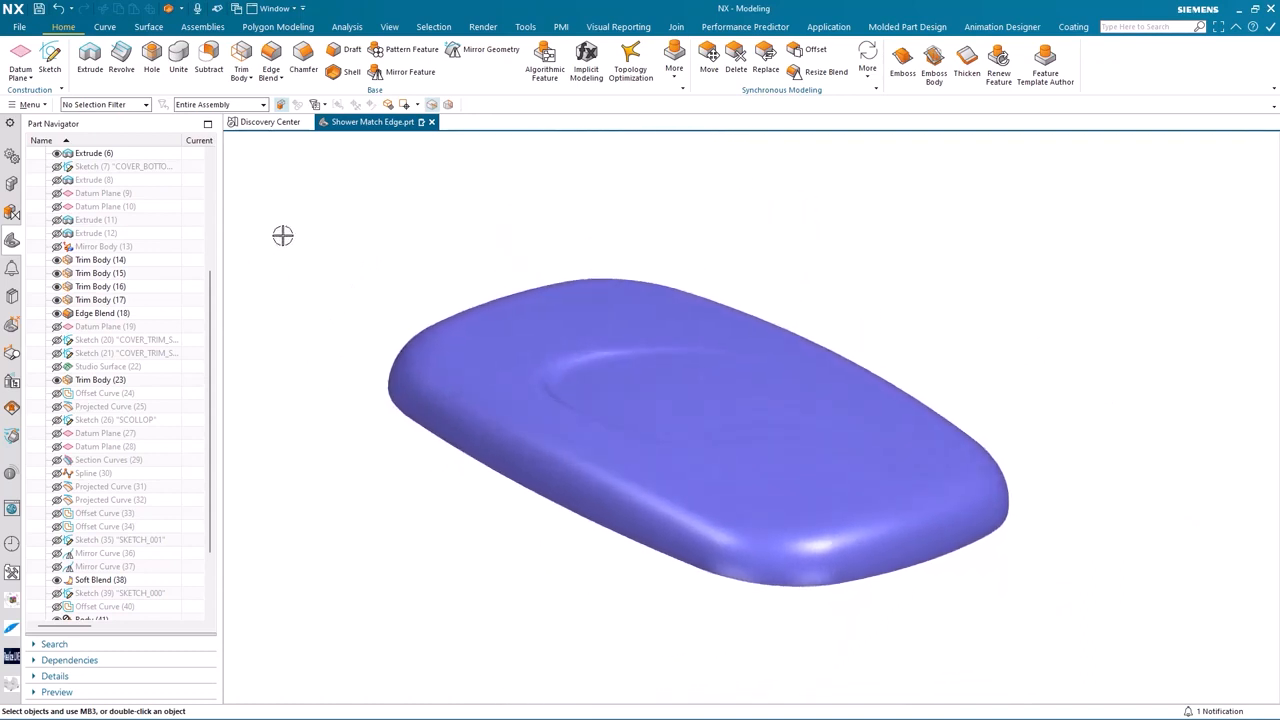
- Switch the view to perspective and turn on True Shading for the cover
left_click(389, 26)
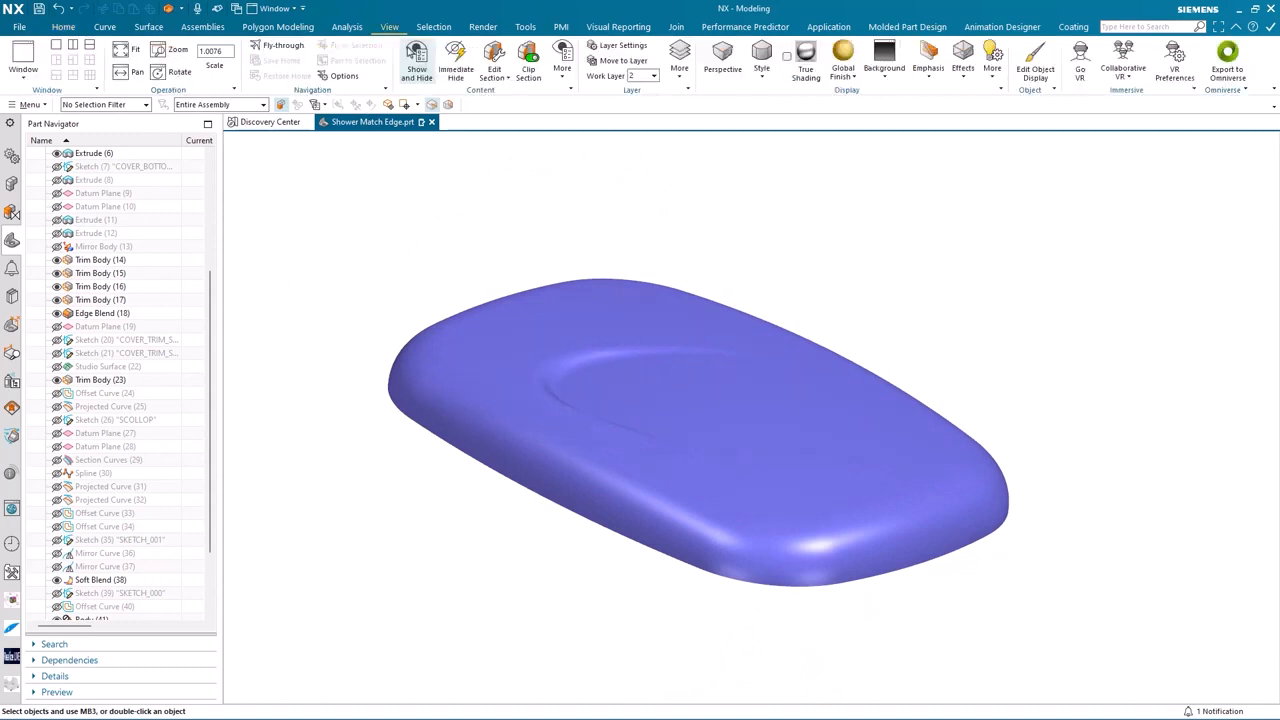
left_click(722, 58)
middle_click_drag(793, 132, 792, 126)
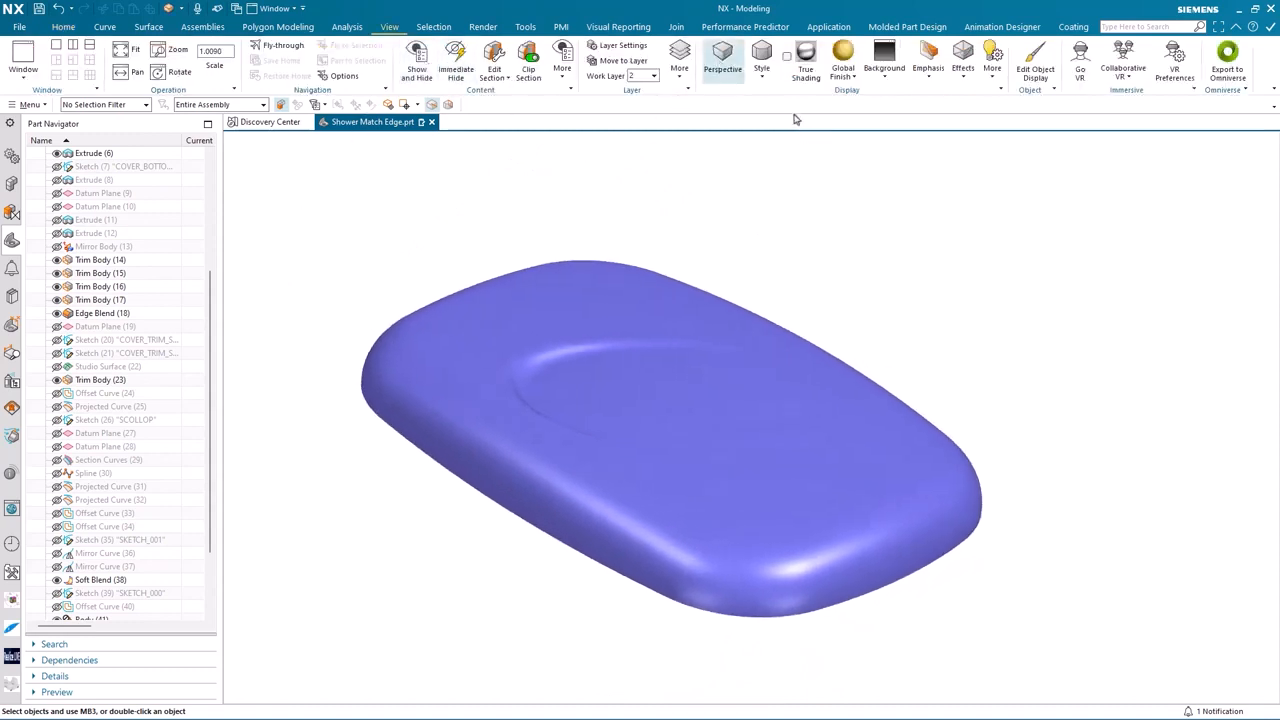
left_click(805, 62)
middle_click_drag(796, 158, 915, 149)
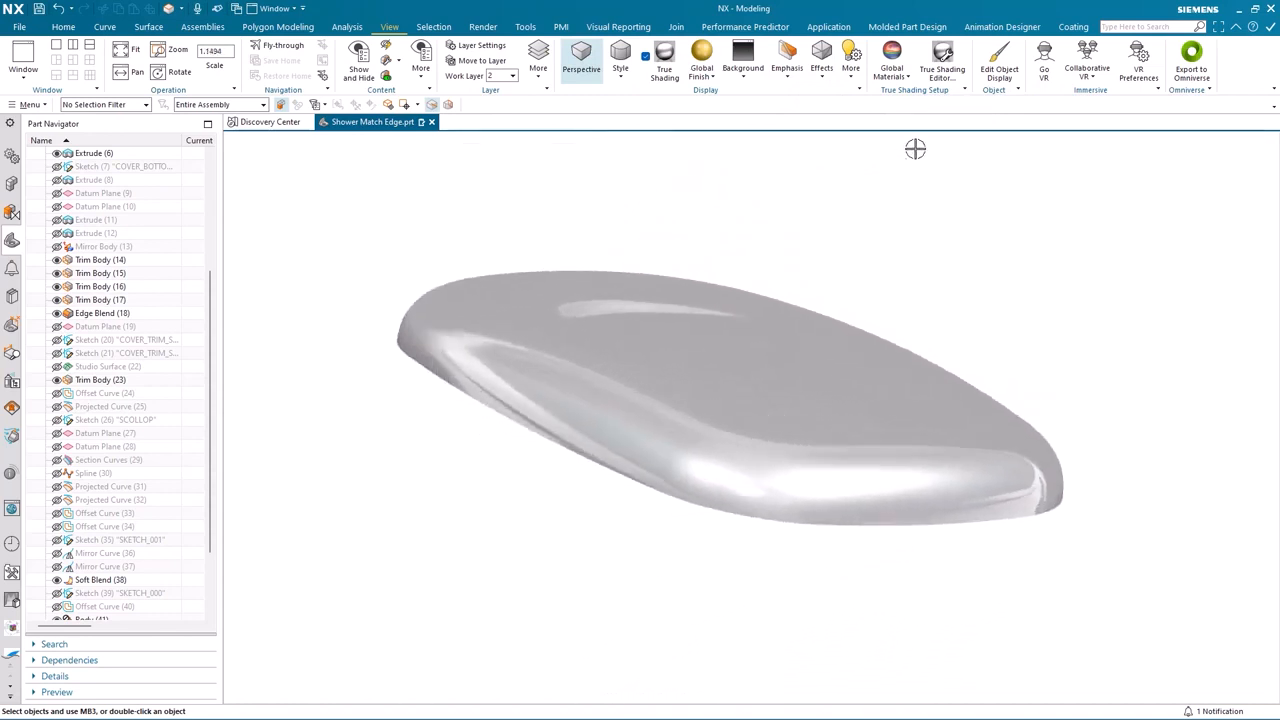
- Apply the blue global material to the cover and inspect the scallop's highlights
left_click(906, 80)
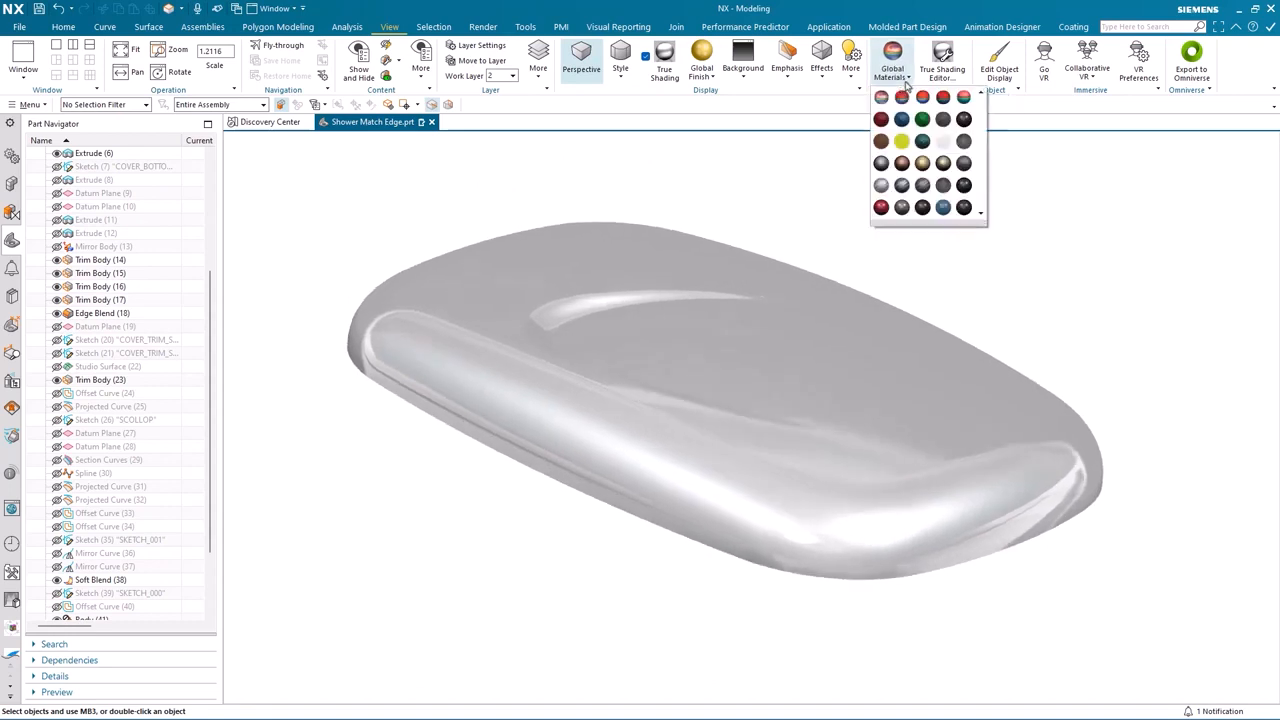
left_click(903, 124)
middle_click_drag(903, 124, 930, 146)
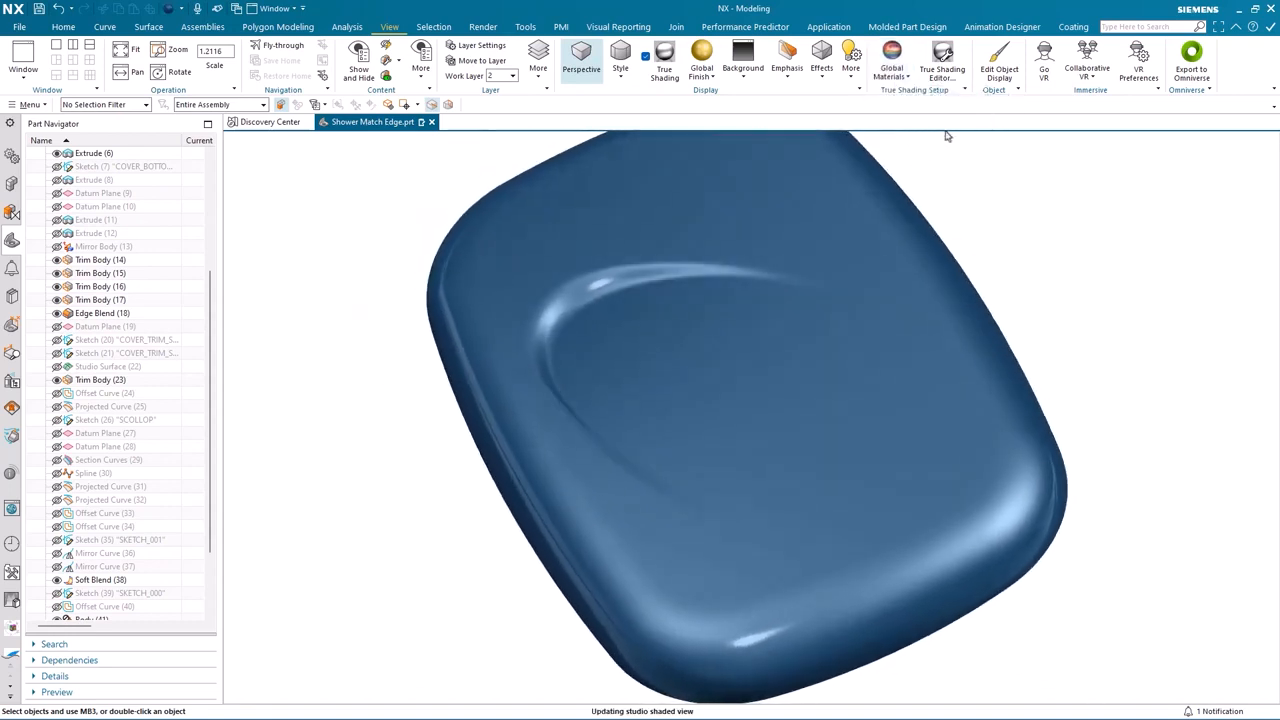
- Change the cover's global material to green and inspect the reflections from a lower angle
left_click(907, 81)
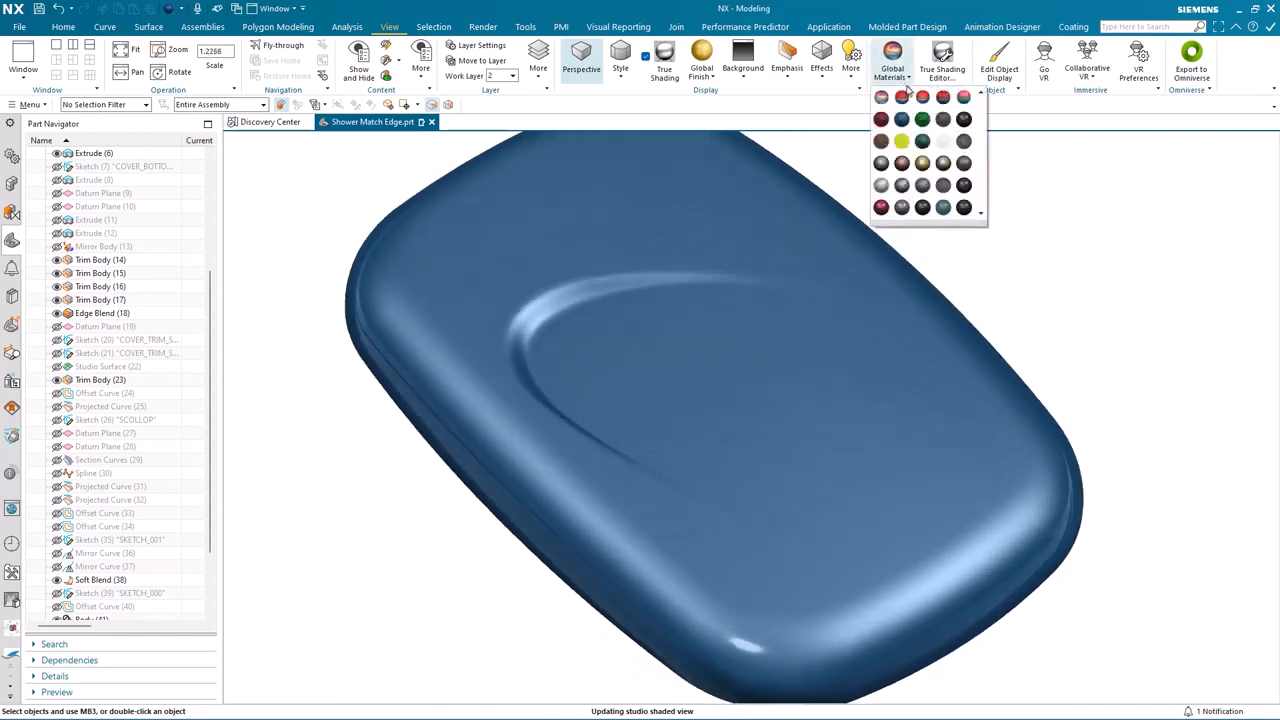
left_click(922, 119)
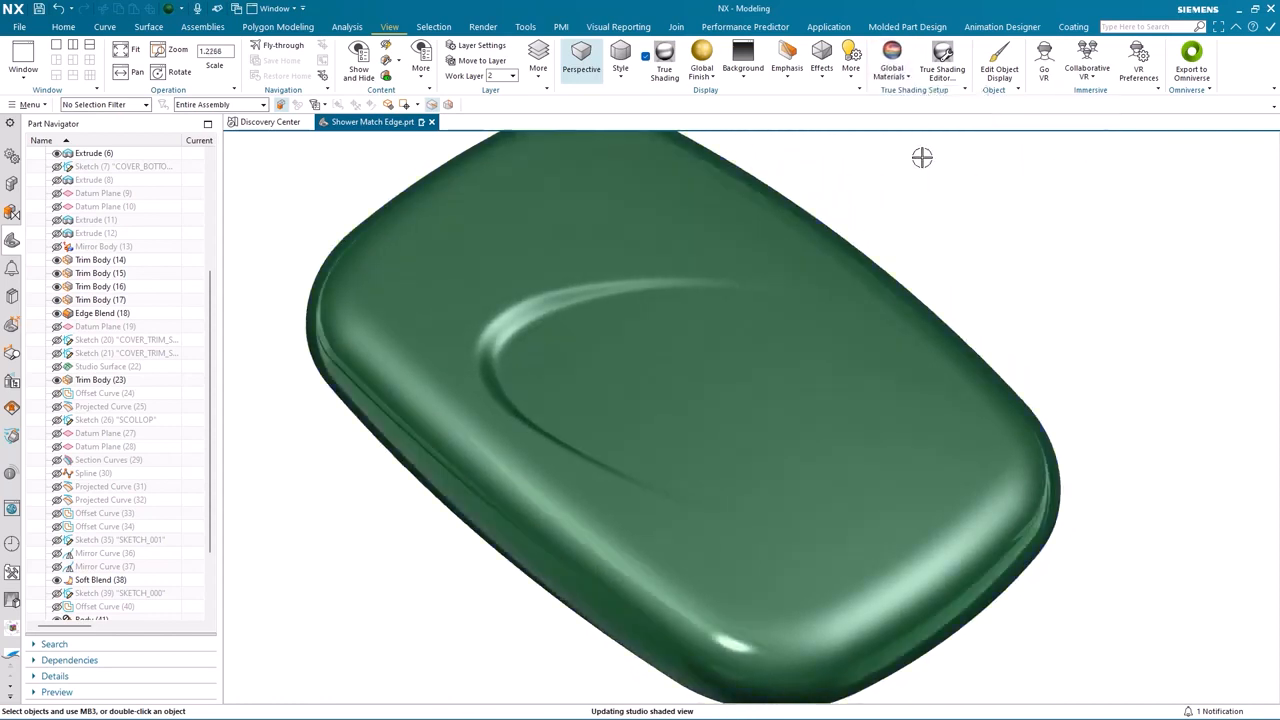
middle_click_drag(920, 157, 922, 168)
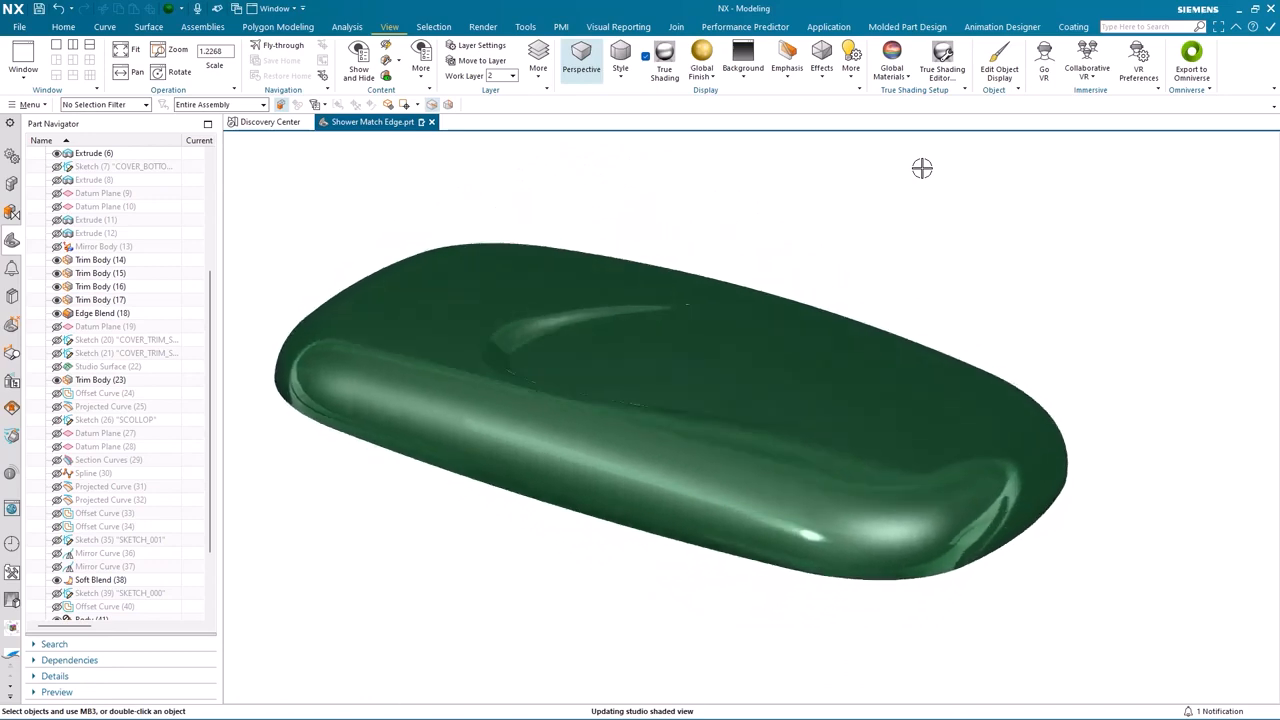